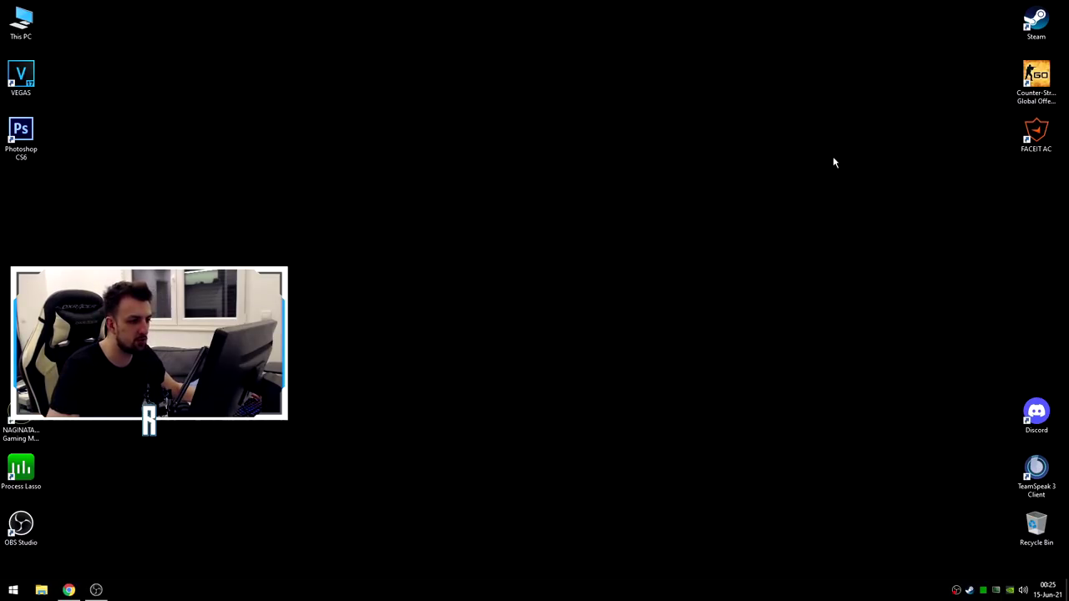
left_click_drag(1064, 3, 929, 553)
left_click(654, 365)
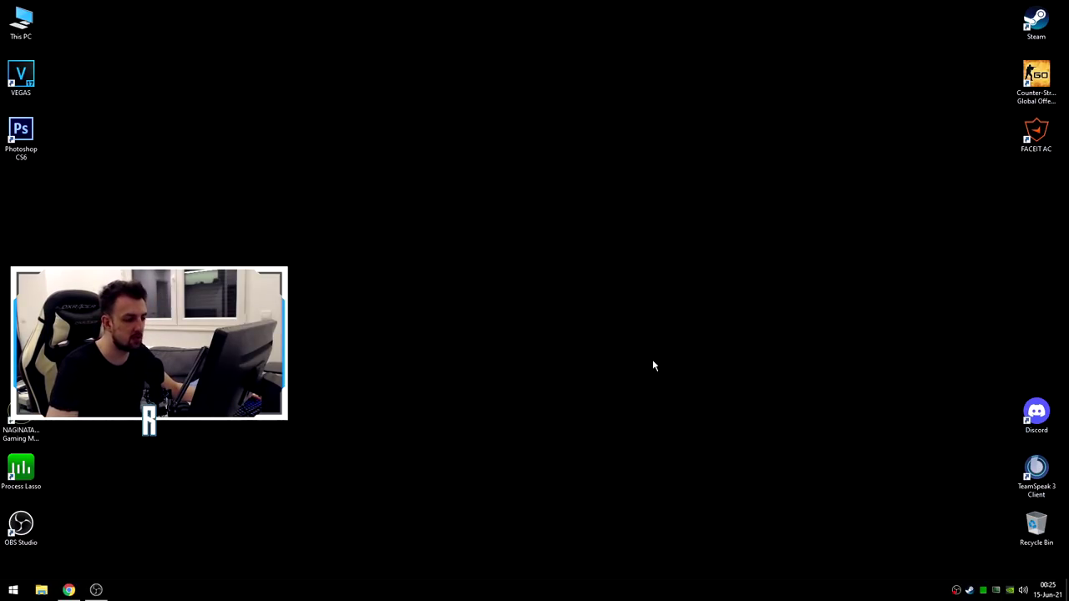
Step: View this computer's device specifications on the About page, highlight the device name, and close the page
double_click(21, 22)
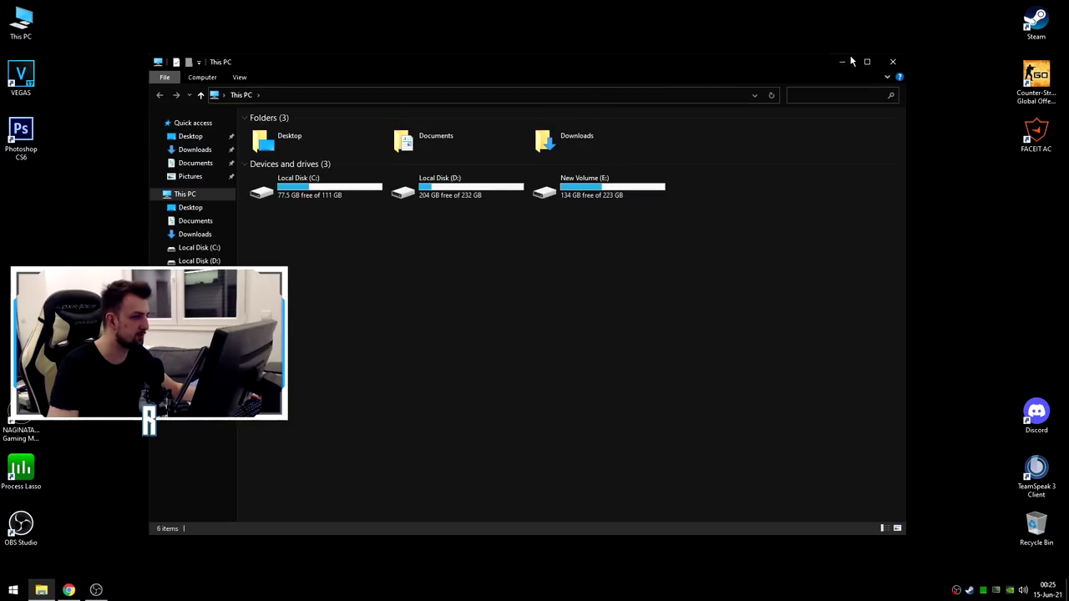
left_click(893, 61)
right_click(20, 21)
left_click(69, 157)
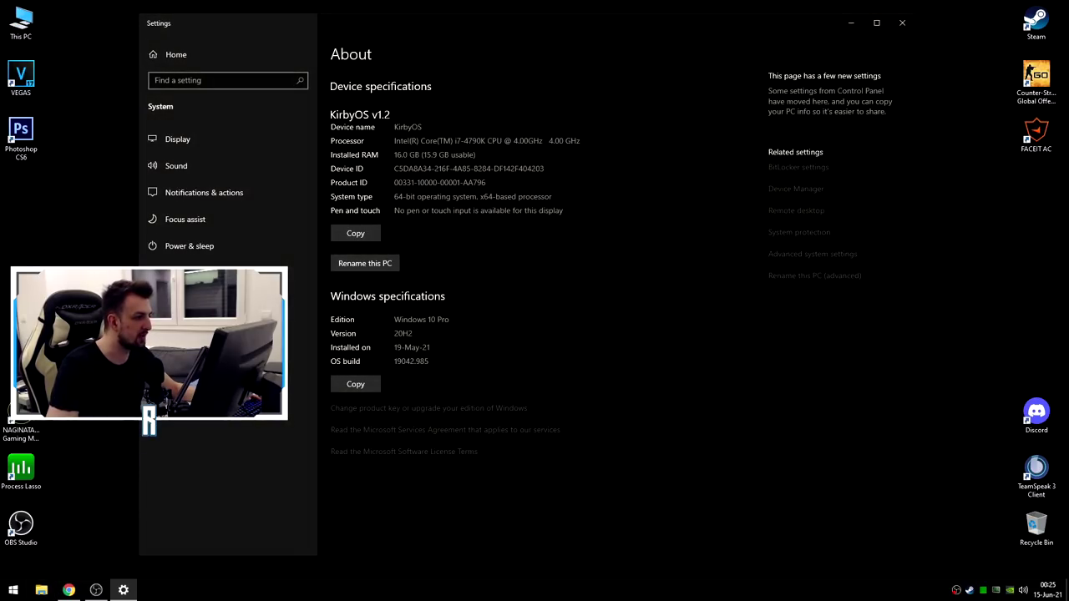
double_click(408, 126)
left_click(368, 133)
double_click(408, 126)
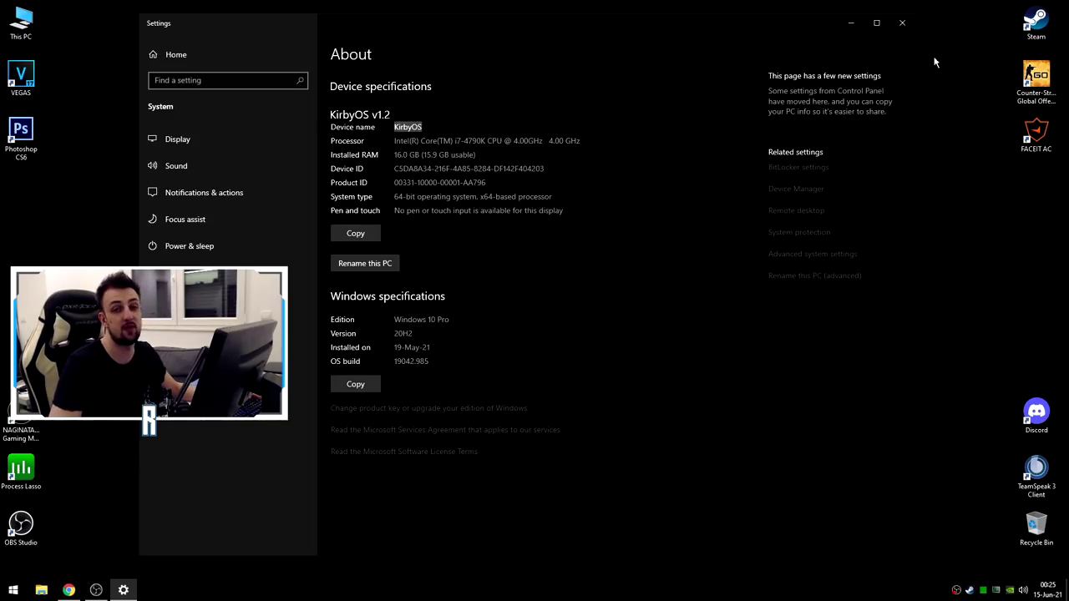
left_click(902, 22)
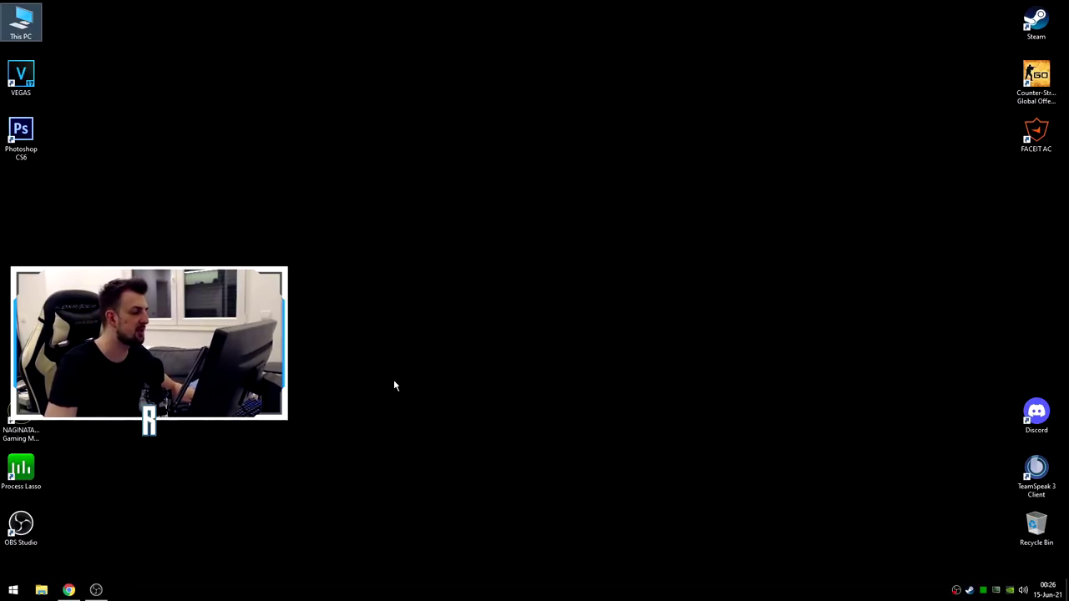
left_click_drag(120, 242, 75, 62)
left_click(21, 77)
left_click_drag(919, 138, 1006, 27)
left_click(887, 221)
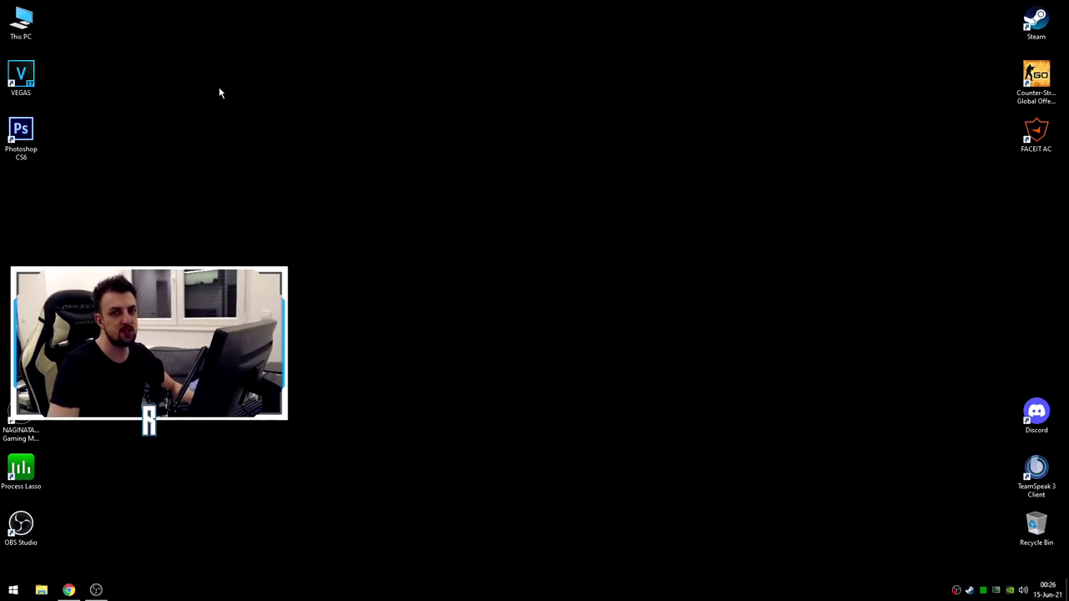
Step: Open the 1 TO DO folder on Local Disk (C:)
double_click(21, 22)
left_click(297, 184)
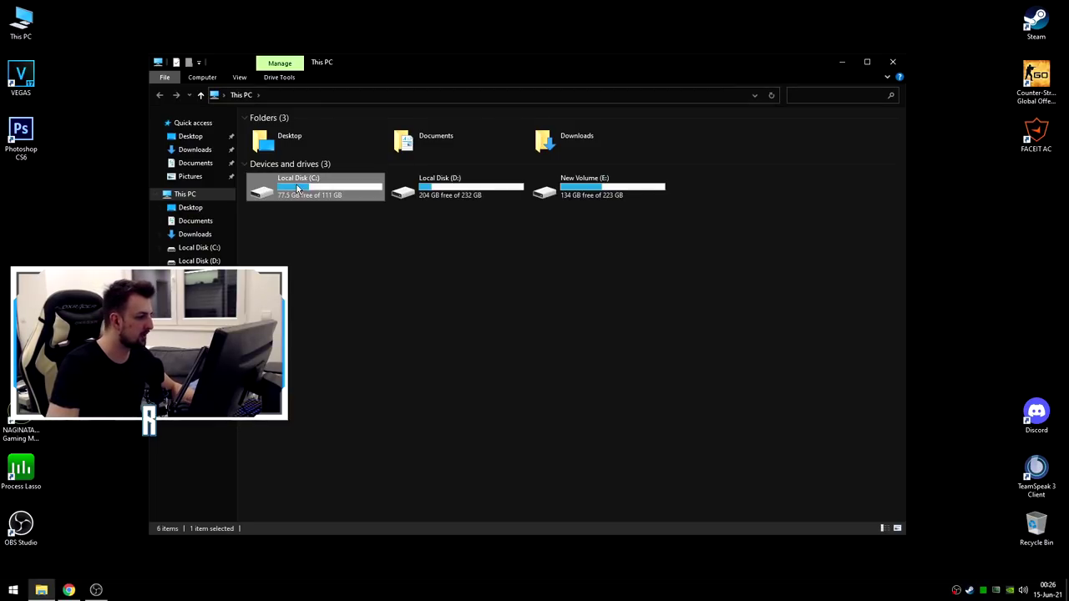
double_click(296, 185)
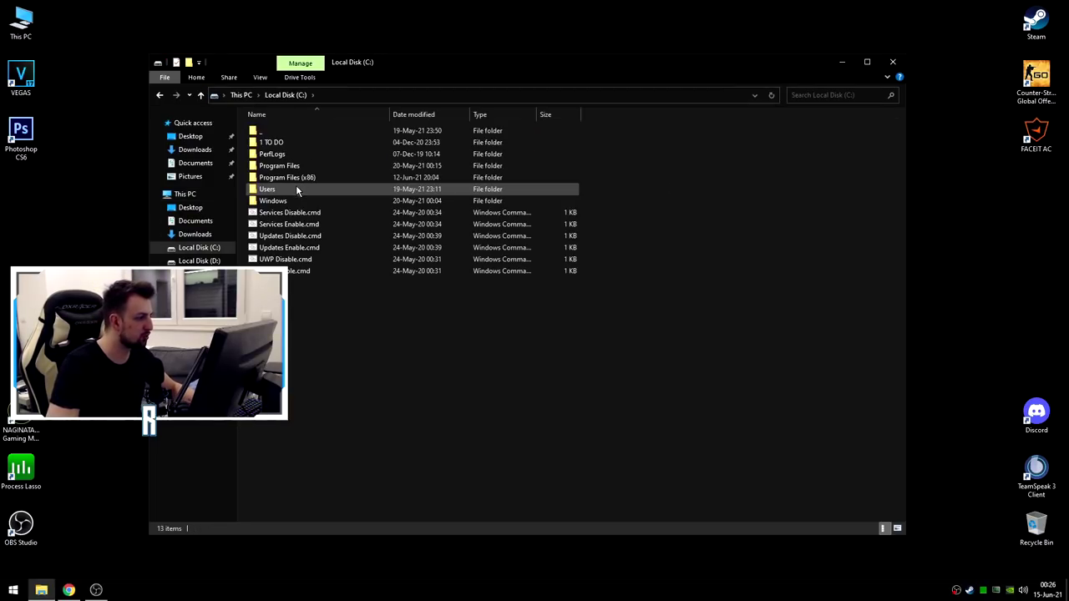
double_click(274, 143)
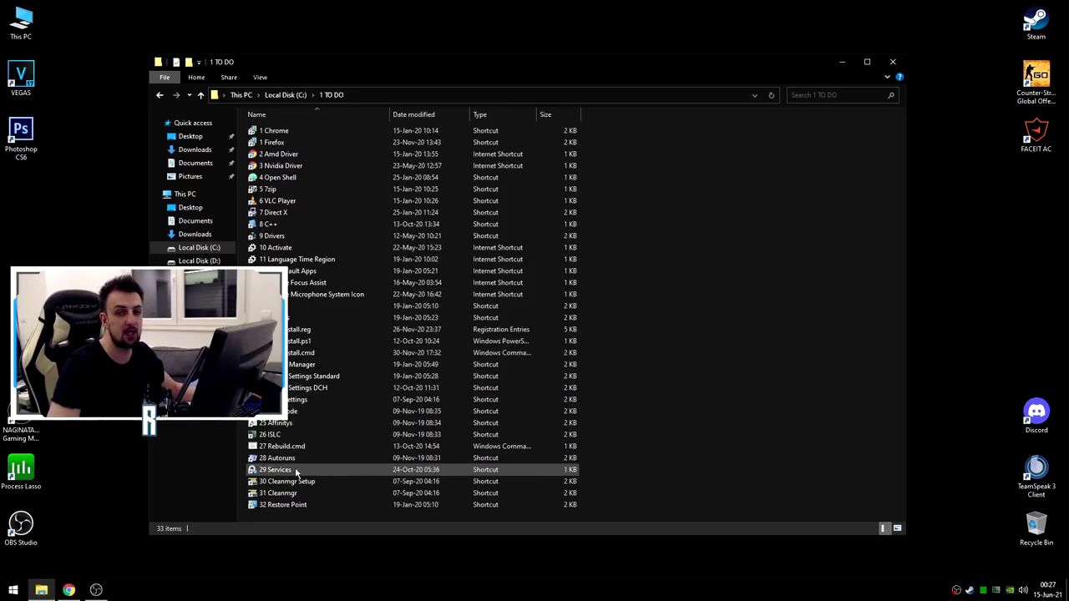
Step: Go through the numbered setup shortcuts from 1 Chrome to 6 VLC Player, checking the Start menu at 4 Open Shell
left_click(307, 132)
left_click(305, 155)
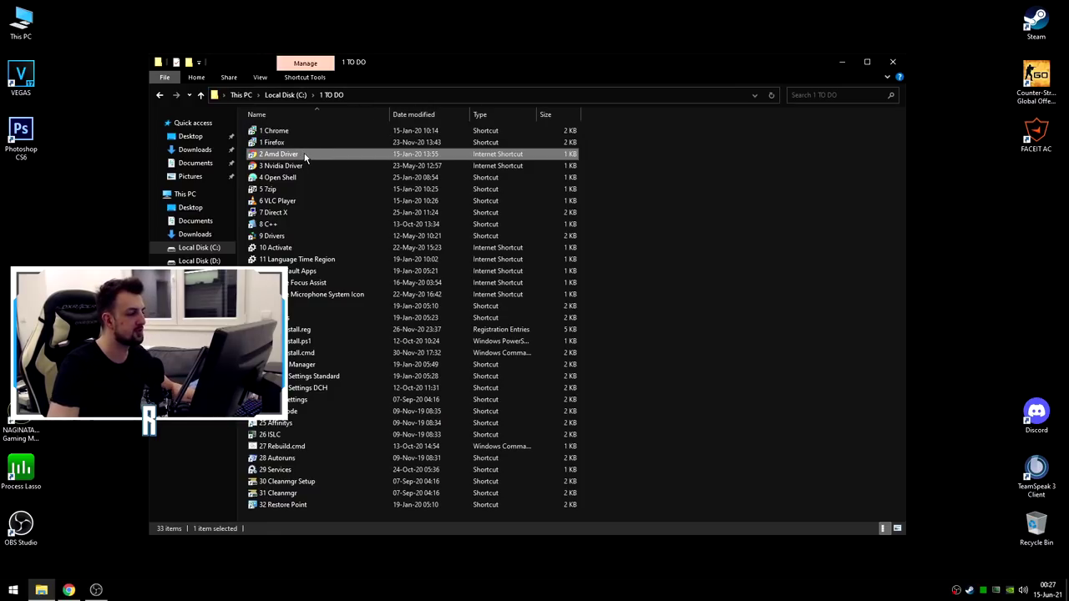
left_click(298, 166)
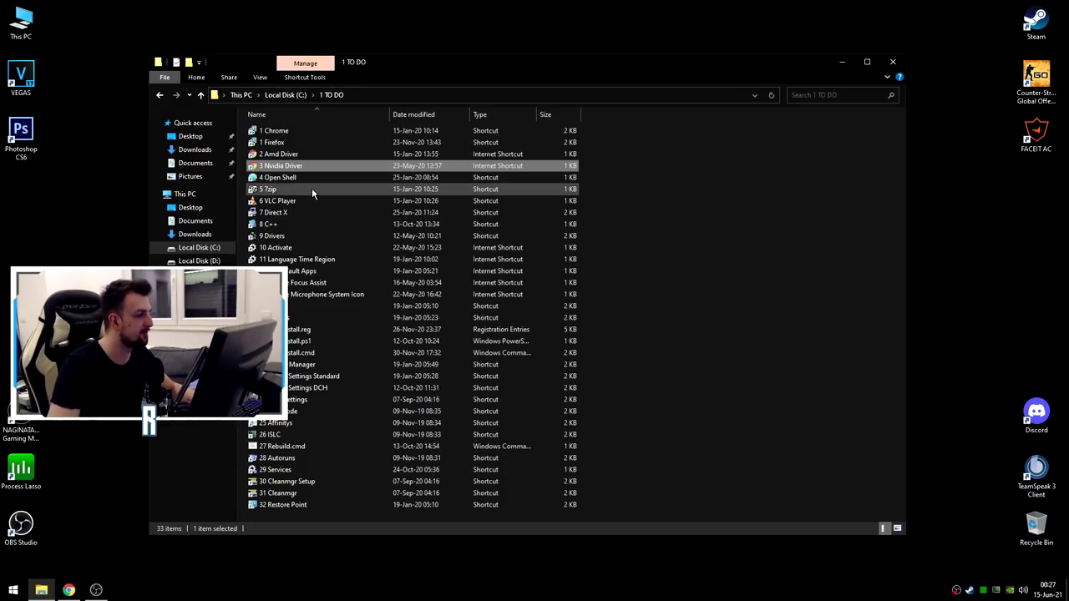
left_click(307, 176)
left_click(13, 590)
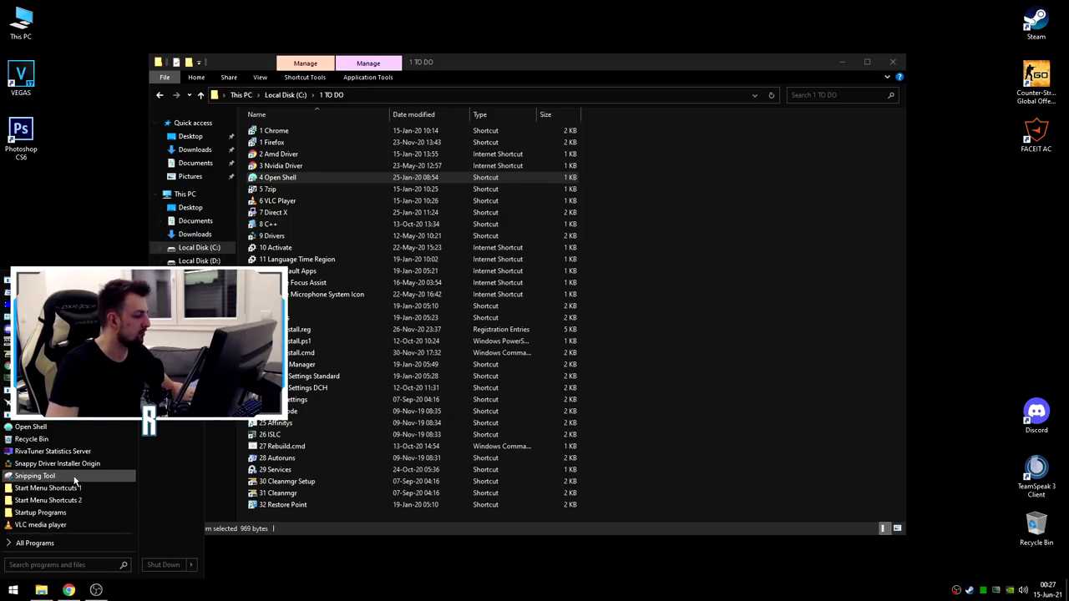
left_click(318, 191)
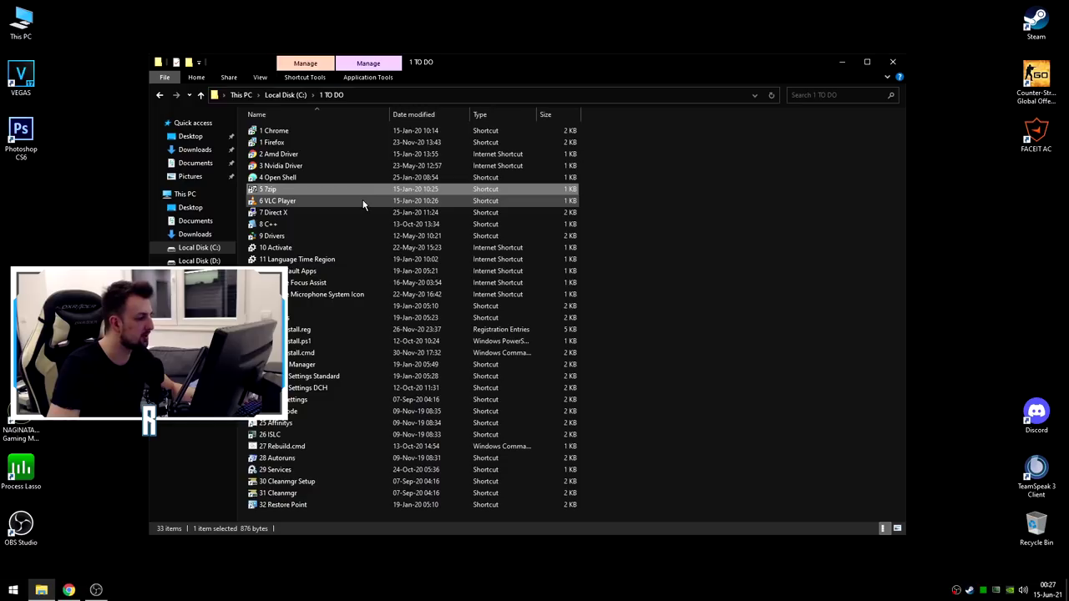
left_click(364, 201)
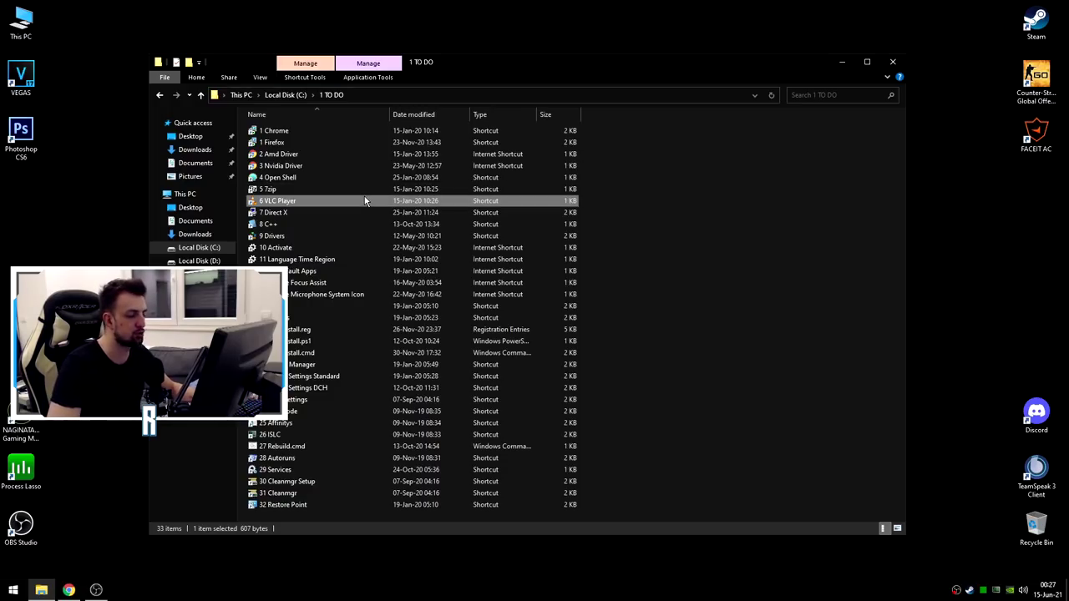
key("Up")
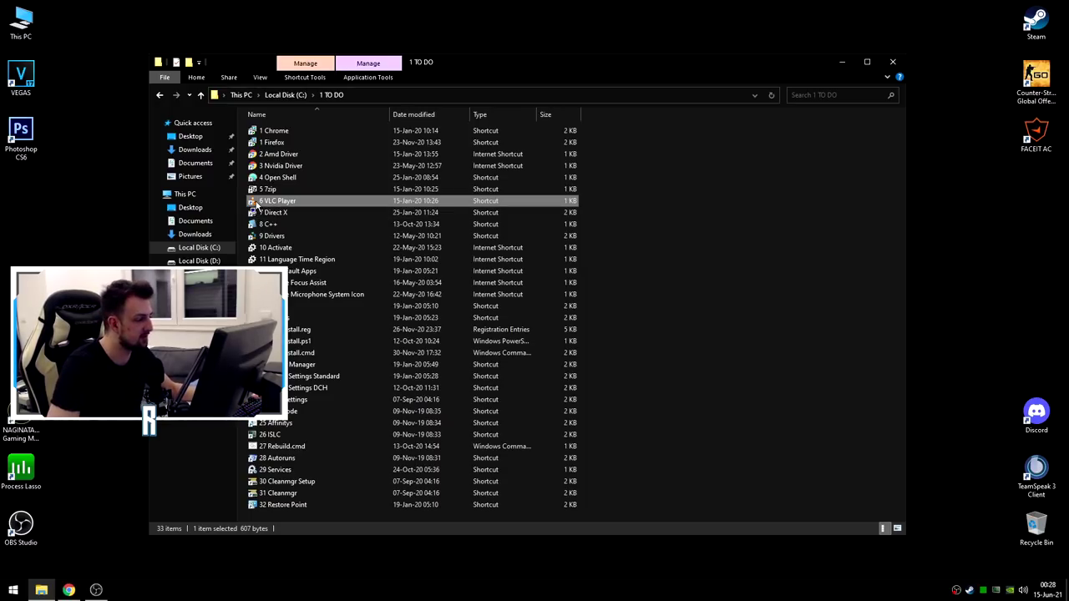
Step: Launch the 9 Drivers shortcut to view the available driver updates in Snappy Driver Installer Origin, and close it
left_click(320, 236)
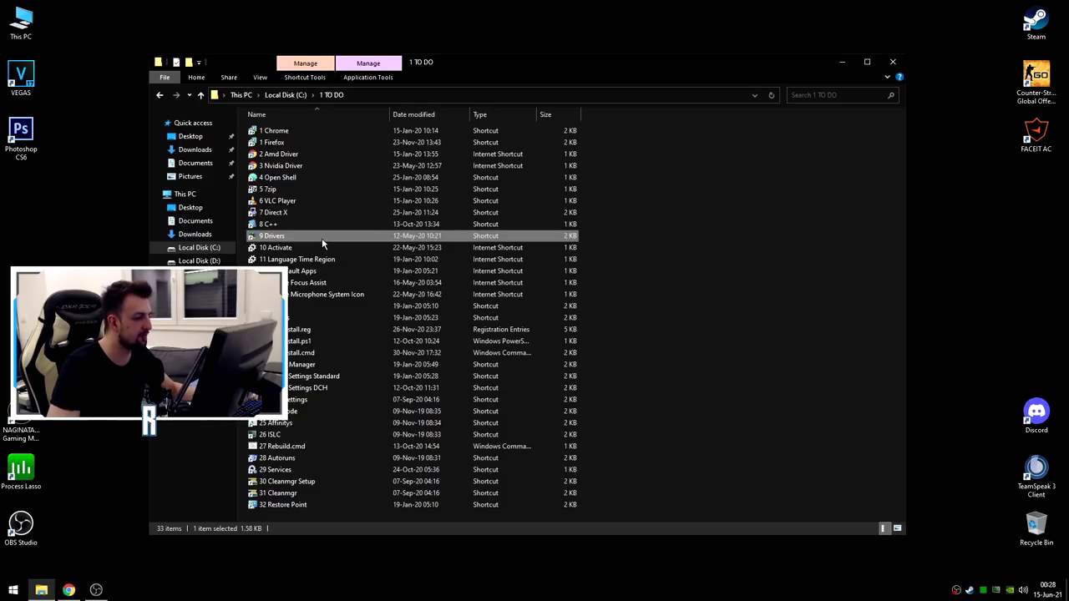
double_click(322, 236)
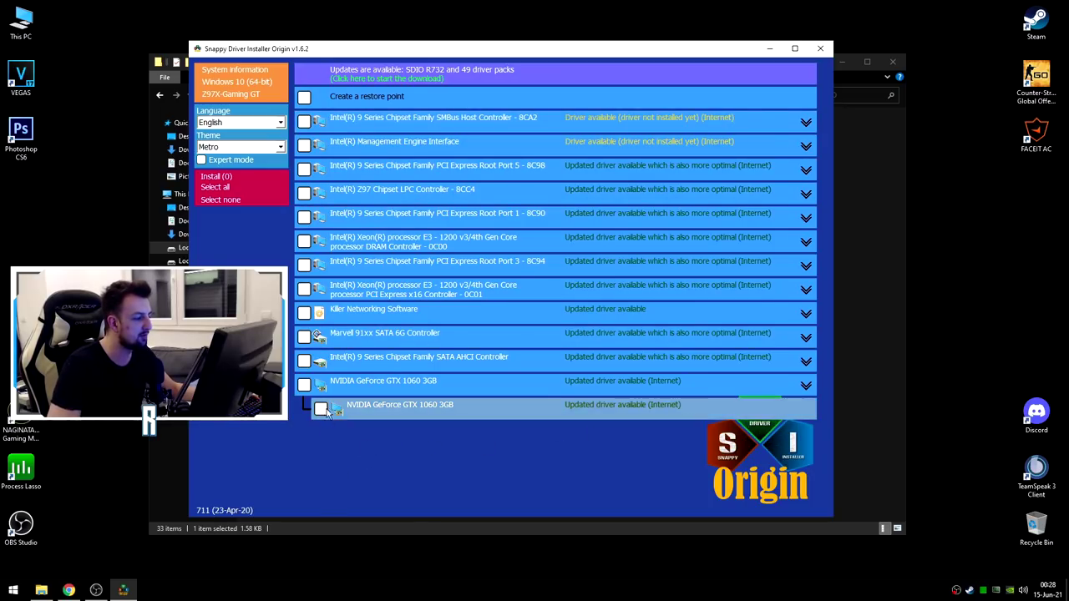
left_click(820, 50)
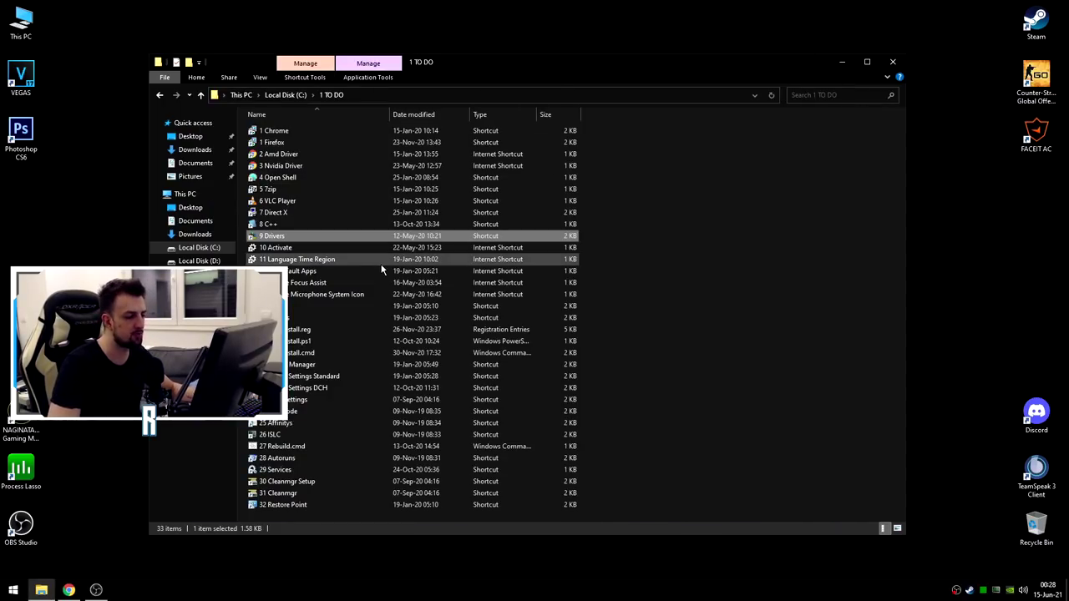
Step: Look over the 10 Activate and 11 Language Time Region shortcuts, revisit the 1 TO DO folder from drive C:, and close File Explorer
left_click(304, 249)
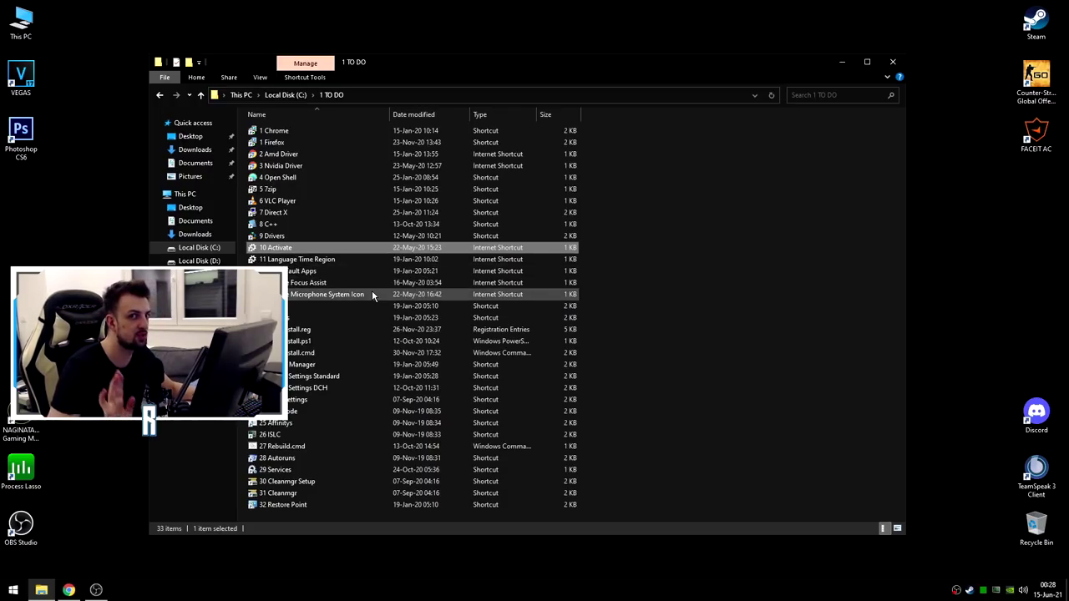
left_click(359, 259)
left_click(285, 94)
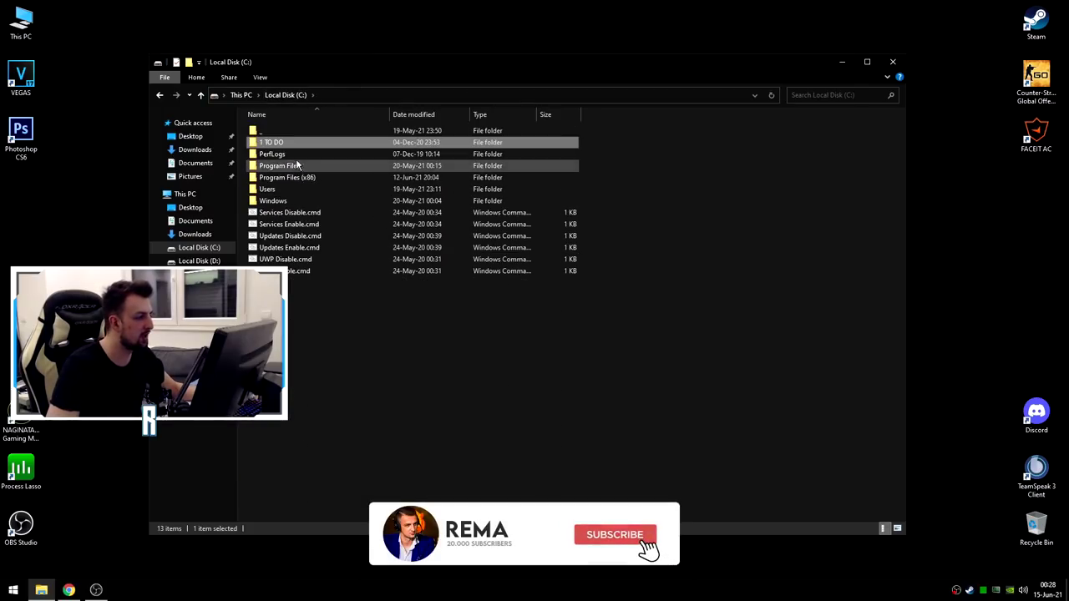
double_click(280, 137)
left_click_drag(402, 55, 409, 47)
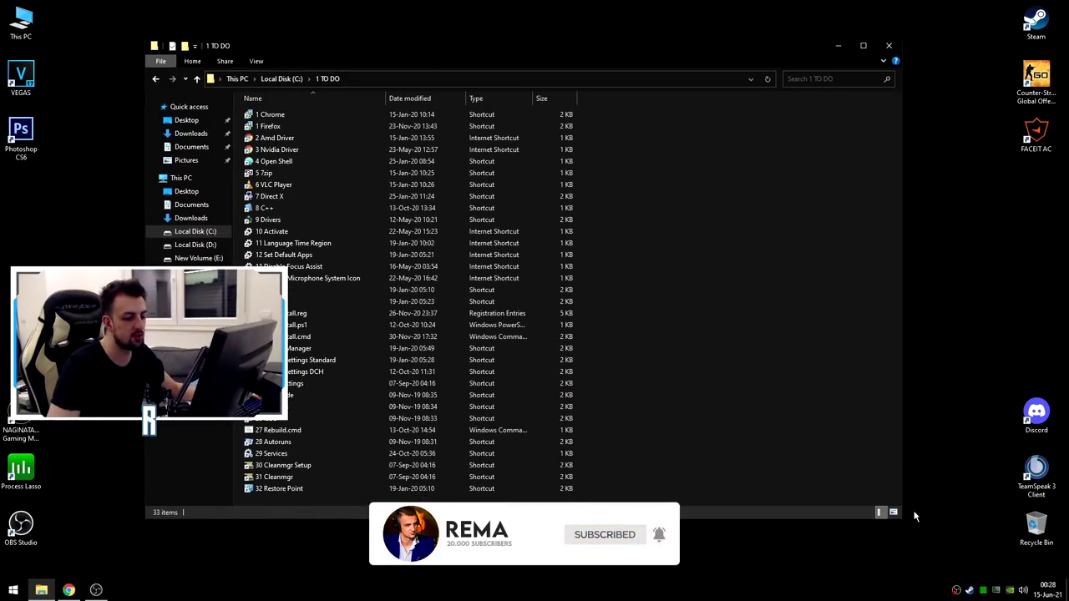
left_click(878, 46)
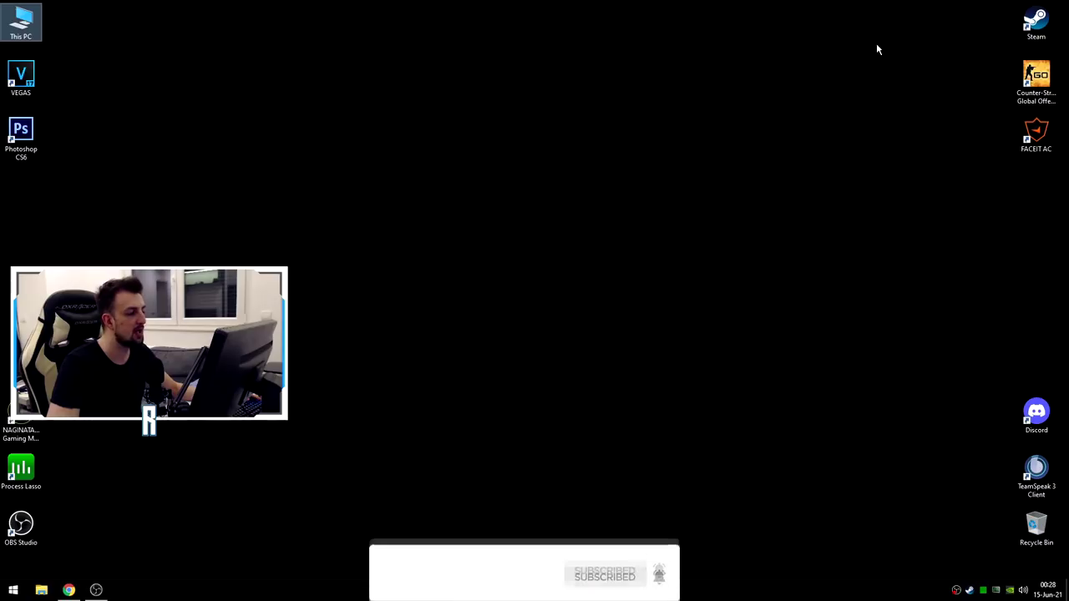
Step: Search the Start menu for "update" and close the menu
left_click(14, 588)
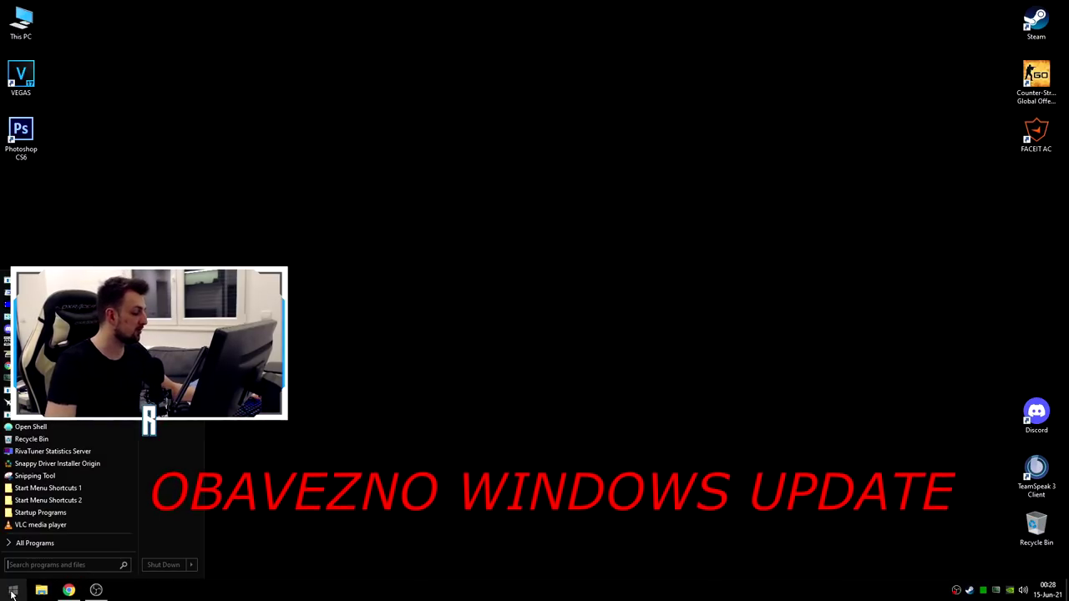
type("update")
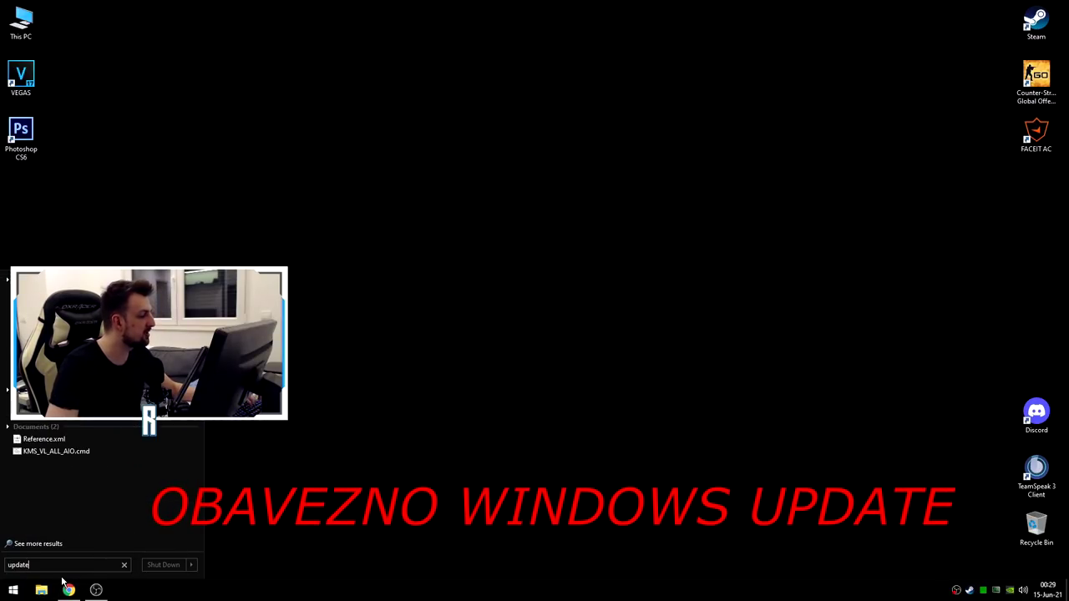
left_click(387, 396)
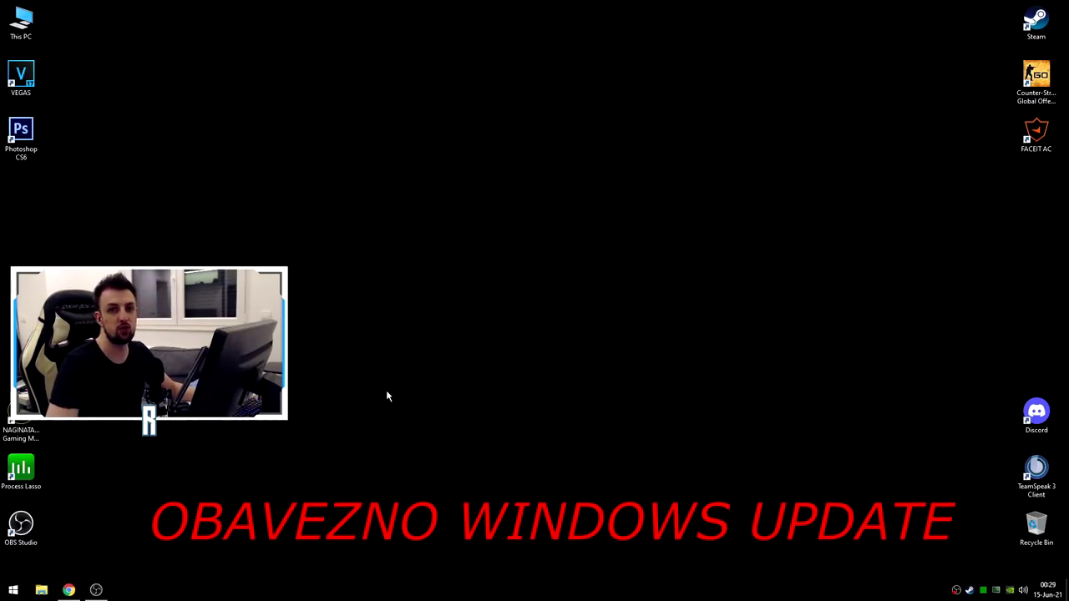
left_click(13, 589)
left_click(460, 437)
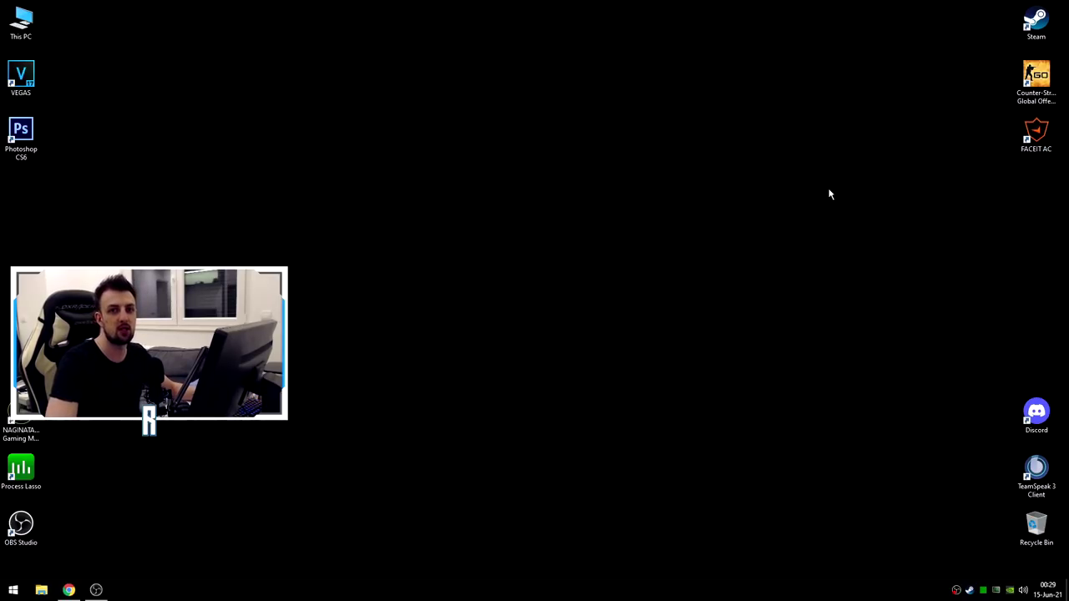
left_click_drag(969, 4, 1064, 555)
left_click(853, 427)
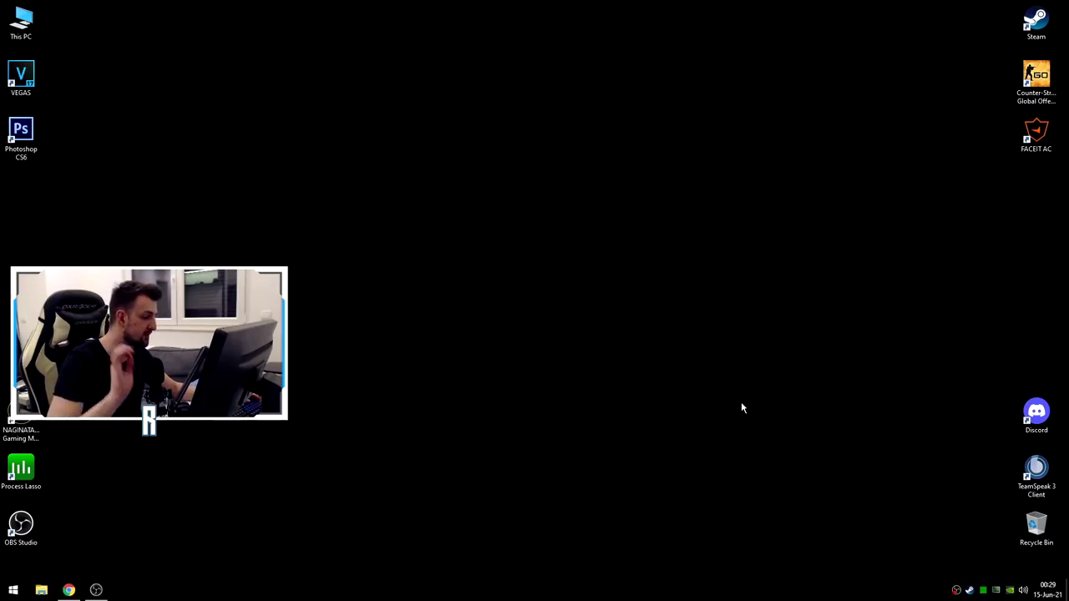
Step: Reopen the 1 TO DO folder on Local Disk (C:) and look through its shortcuts down to 32 Restore Point
double_click(21, 23)
double_click(260, 171)
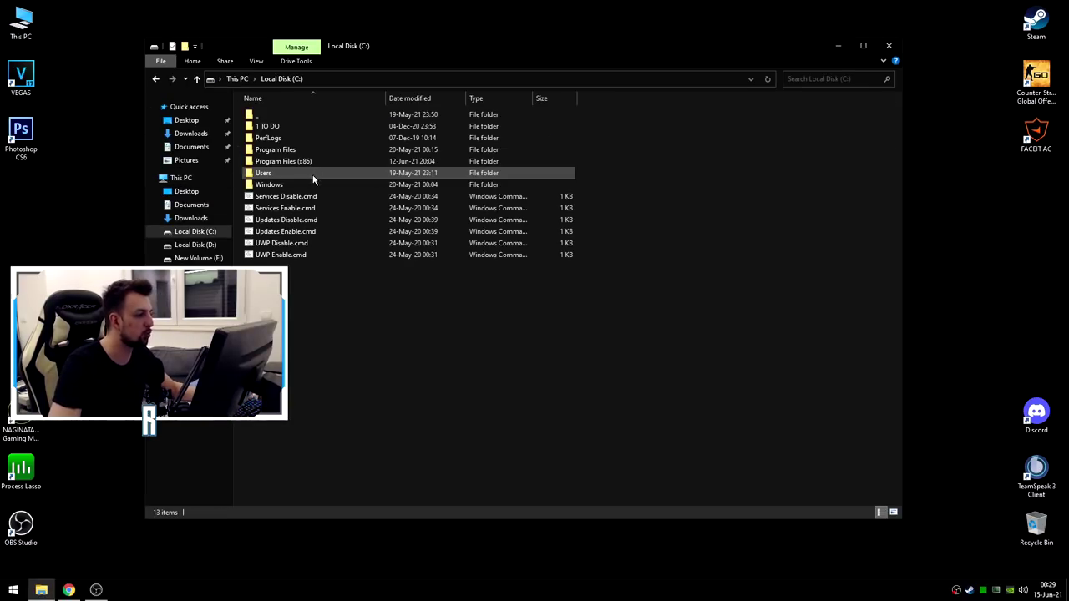
double_click(288, 126)
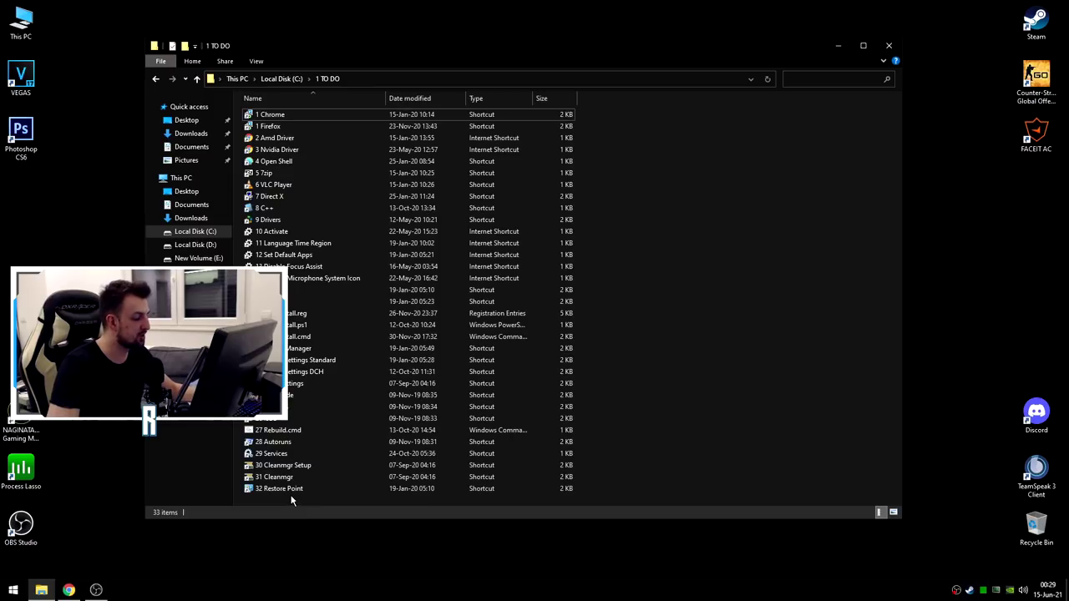
Step: Return to the root of drive C: and highlight the Services, Updates and UWP enable and disable scripts
left_click(294, 76)
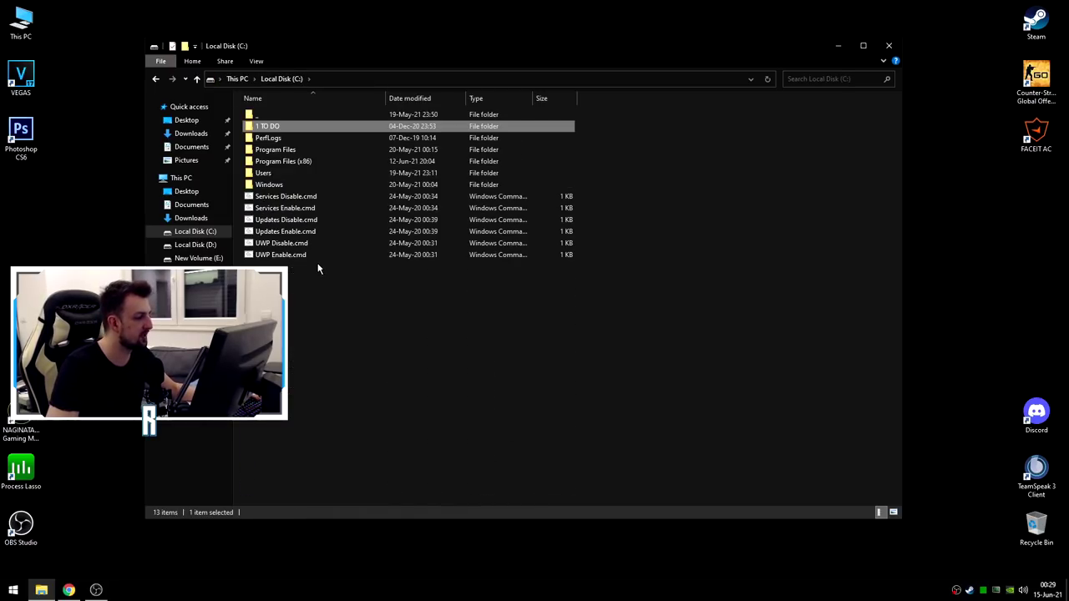
left_click_drag(300, 310, 297, 199)
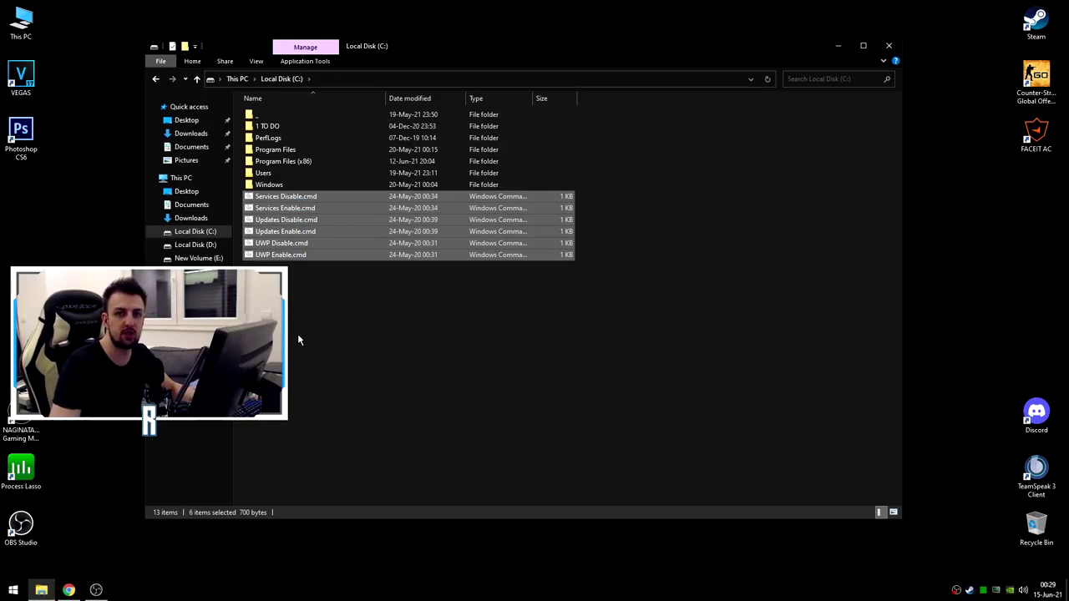
left_click(300, 291)
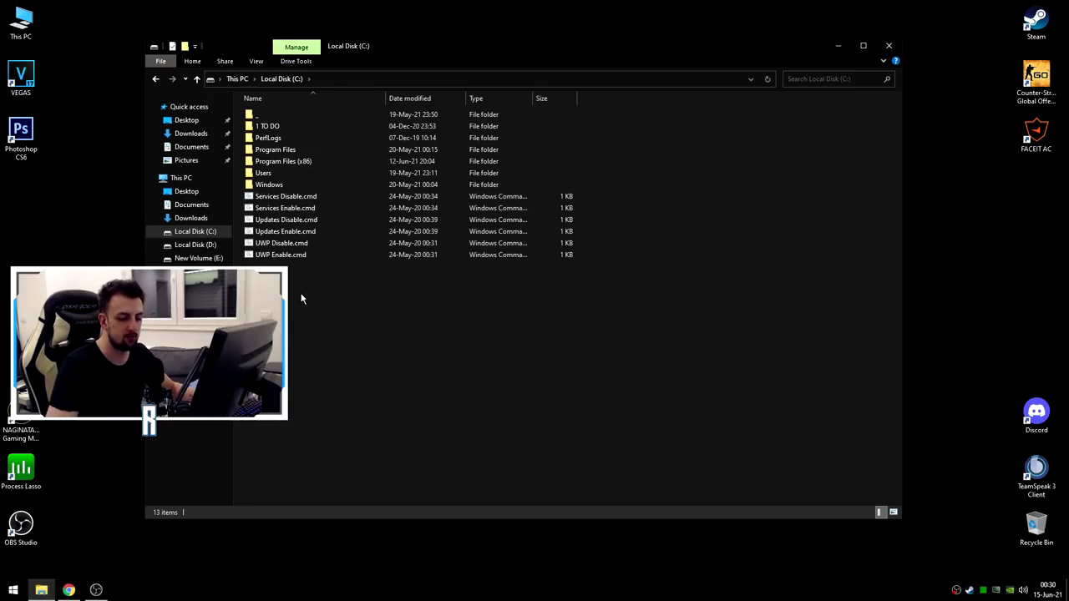
Step: Open Task Manager beside the folder window and view the CPU performance figures
right_click(405, 589)
left_click(443, 545)
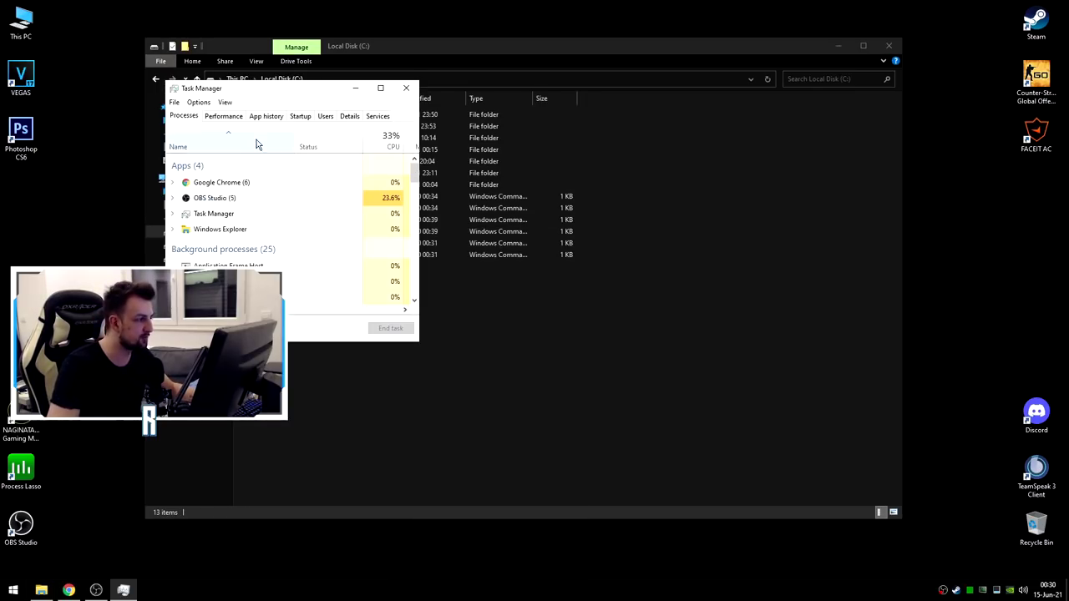
left_click_drag(313, 87, 852, 84)
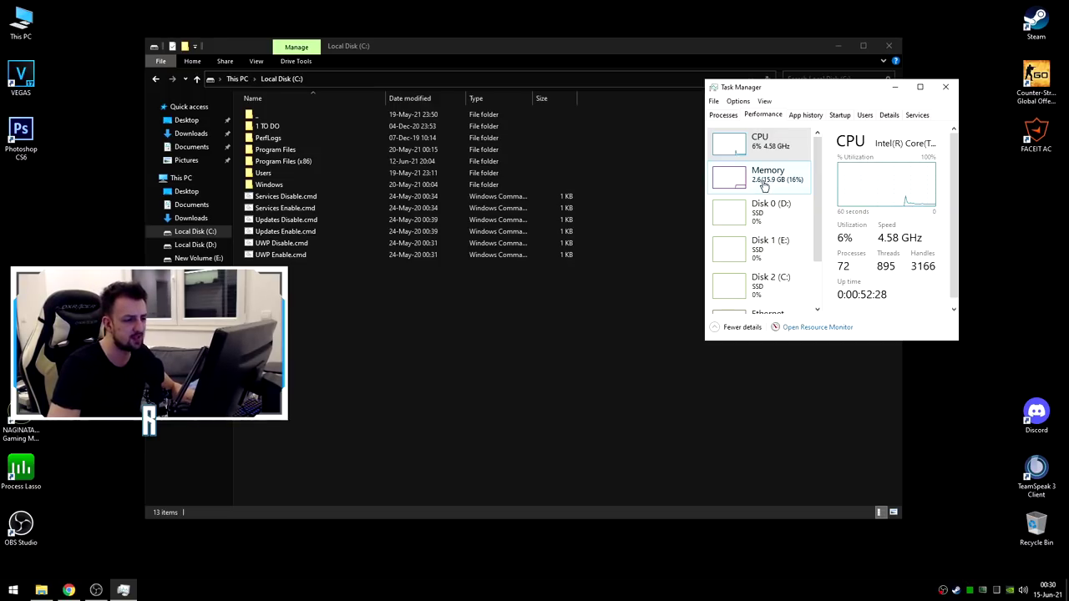
mouse_move(815, 176)
left_mouse_down()
mouse_move(818, 234)
mouse_move(821, 161)
left_mouse_up()
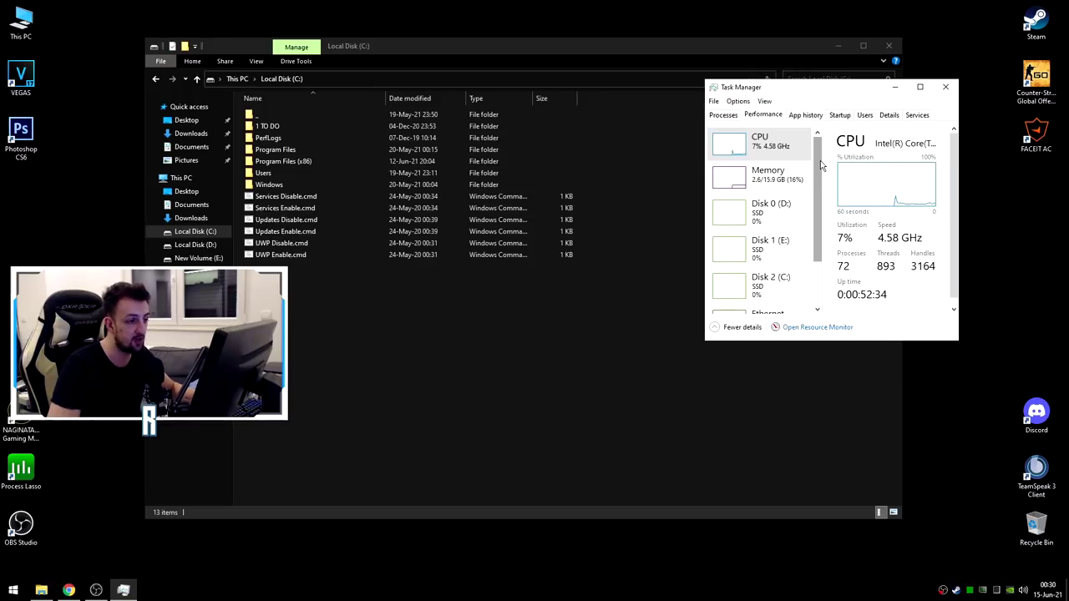
Step: Close Task Manager and highlight the Services, Updates and UWP enable and disable scripts on drive C:
key("alt+F4")
left_click_drag(584, 267, 315, 201)
left_click_drag(352, 318, 308, 203)
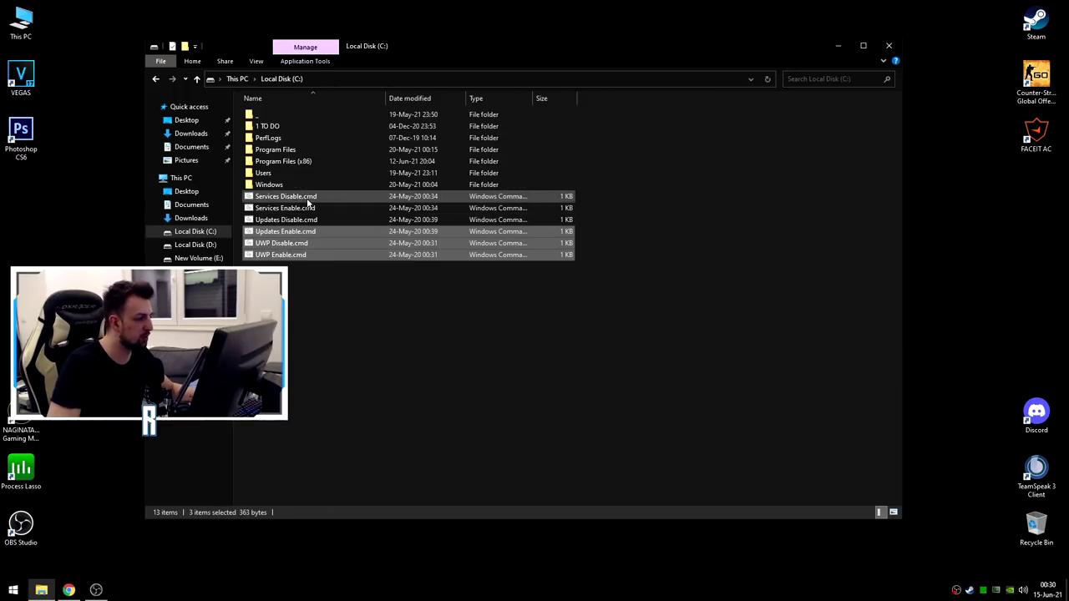
left_click(308, 198)
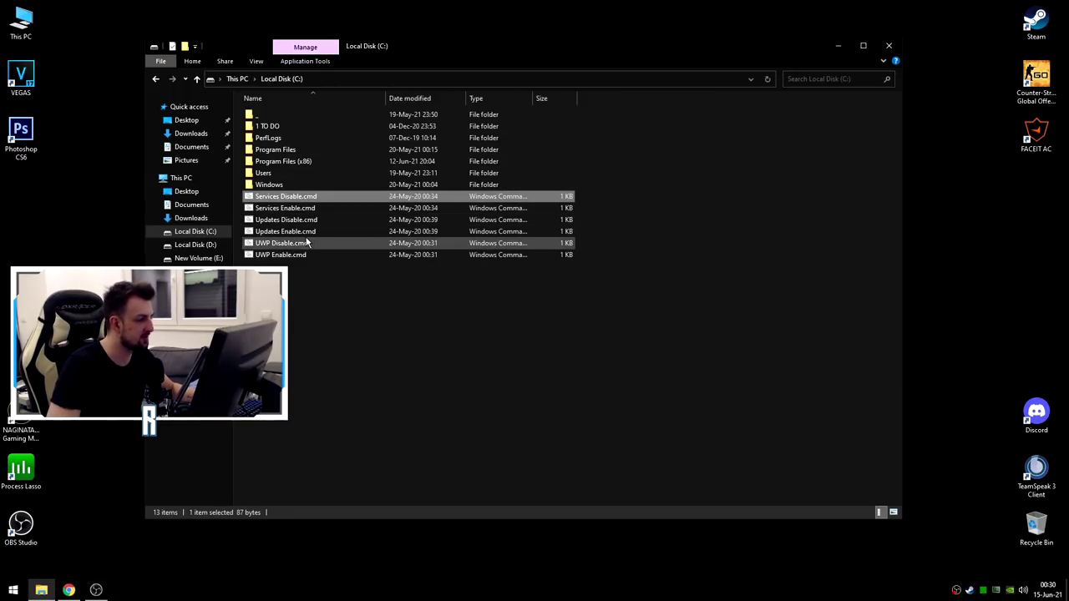
left_click(311, 233)
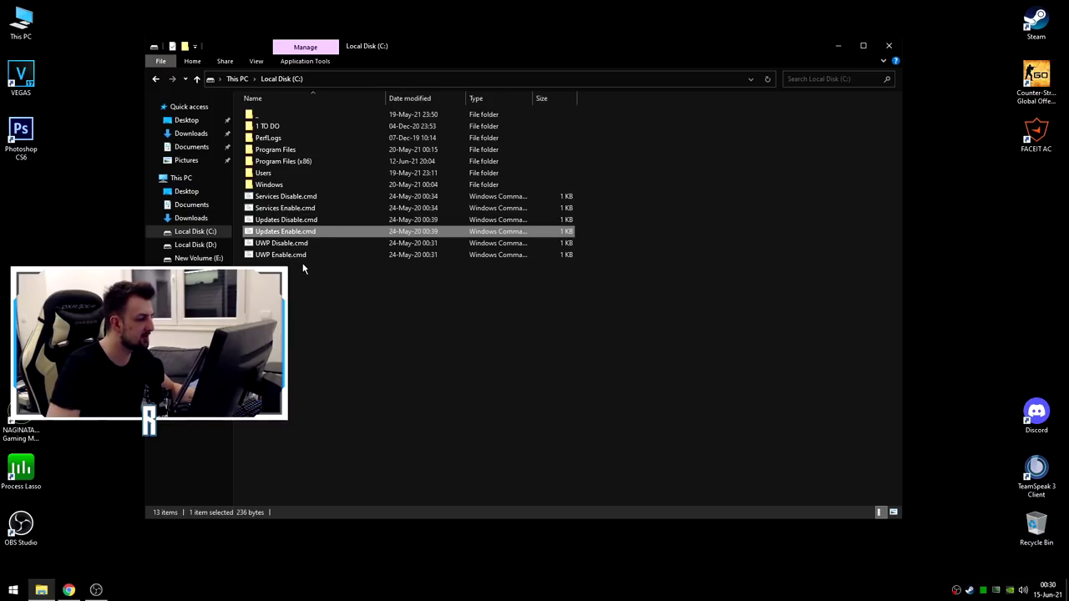
left_click_drag(320, 326, 276, 211)
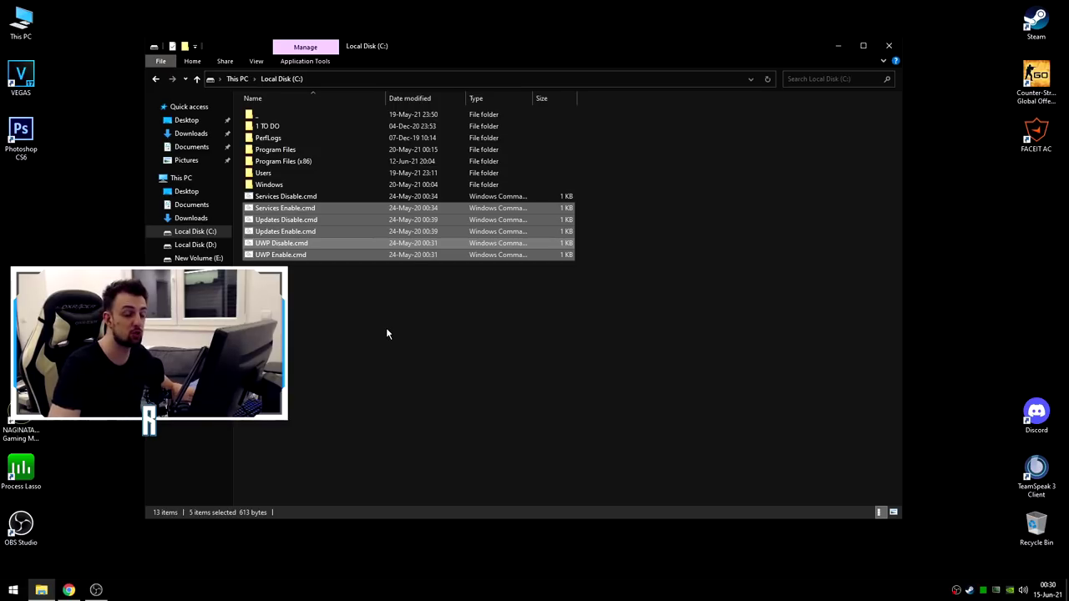
Step: Point out the script group again, single out Updates Disable.cmd and Services Disable.cmd, and close the folder window
left_click(410, 325)
left_click_drag(301, 285, 279, 214)
left_click(429, 351)
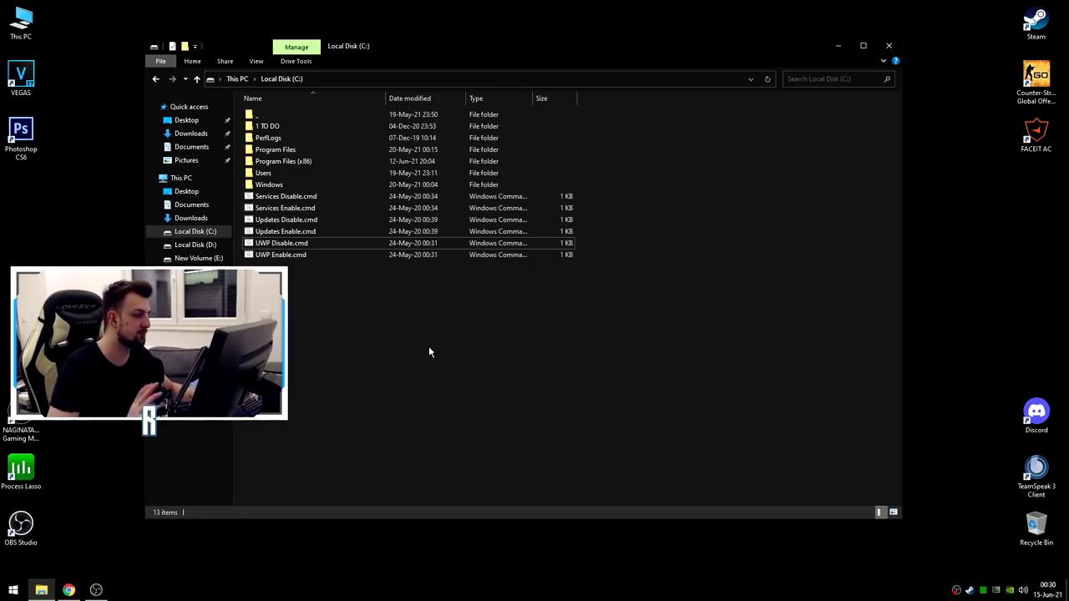
left_click_drag(334, 274, 296, 196)
left_click(379, 351)
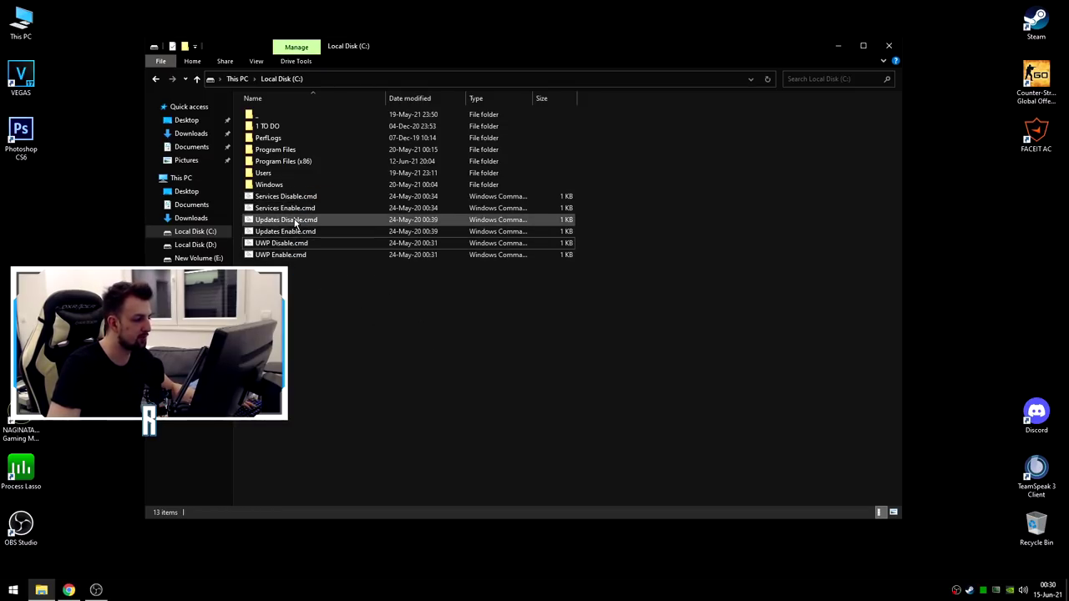
left_click(281, 221)
left_click(293, 197)
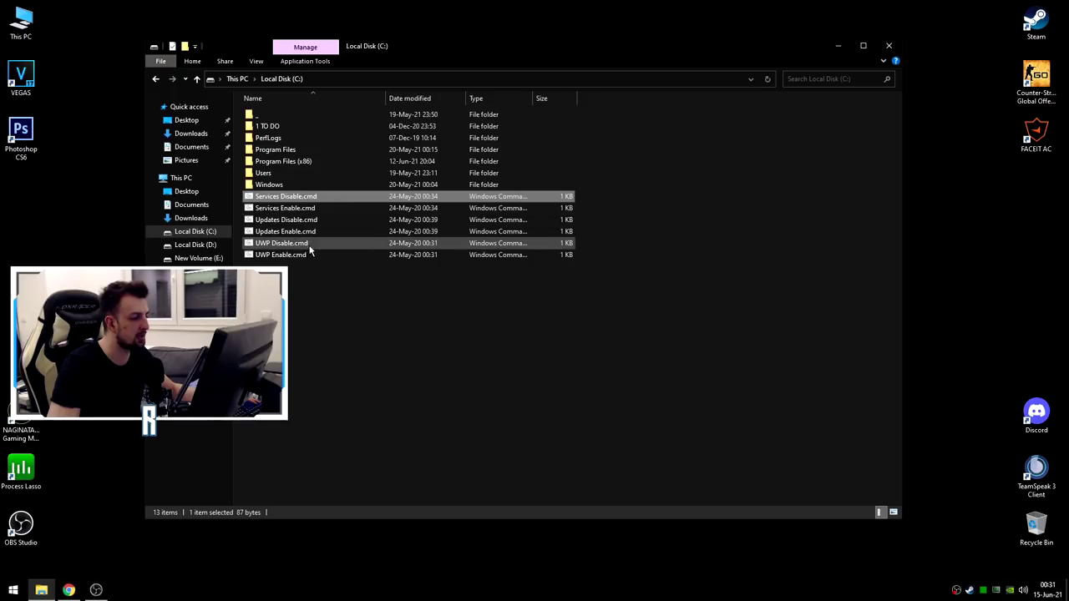
key("alt+F4")
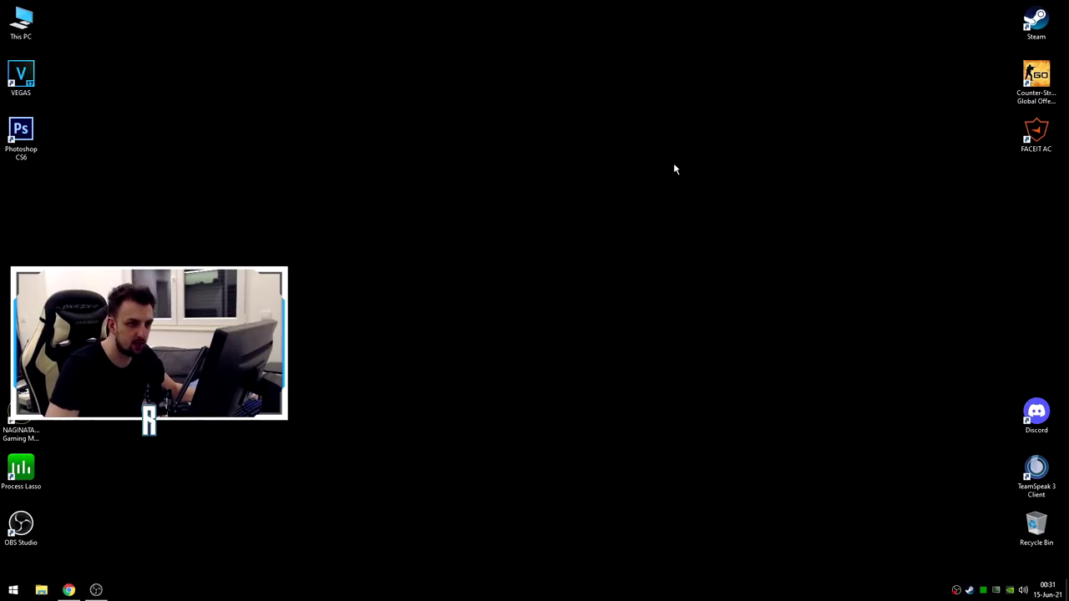
Step: Switch to the Steam library and open the properties of Counter-Strike: Global Offensive
right_click(969, 589)
left_click(869, 508)
right_click(221, 191)
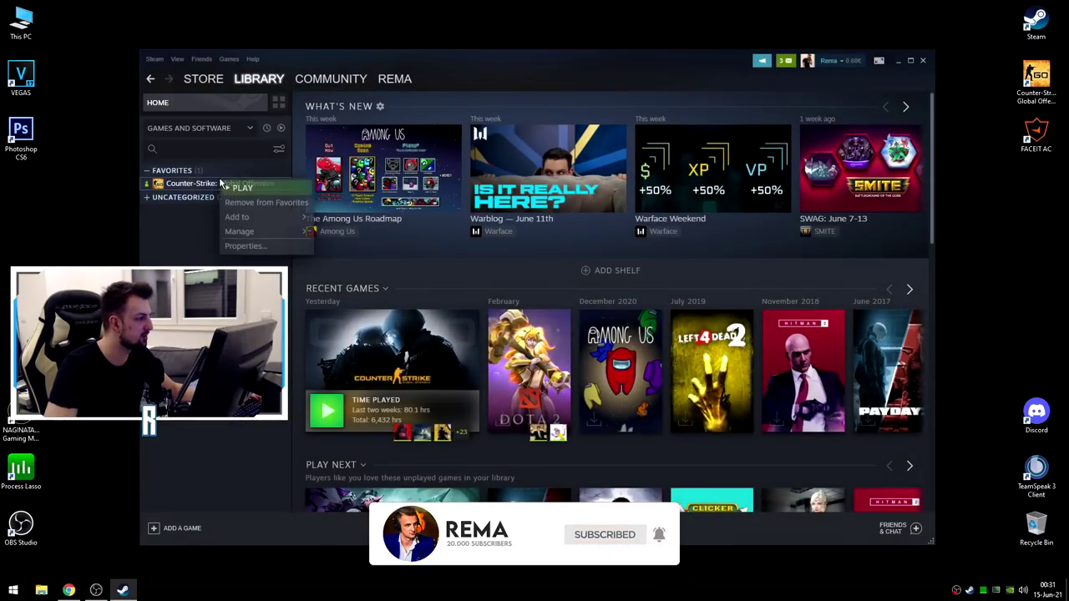
left_click(243, 248)
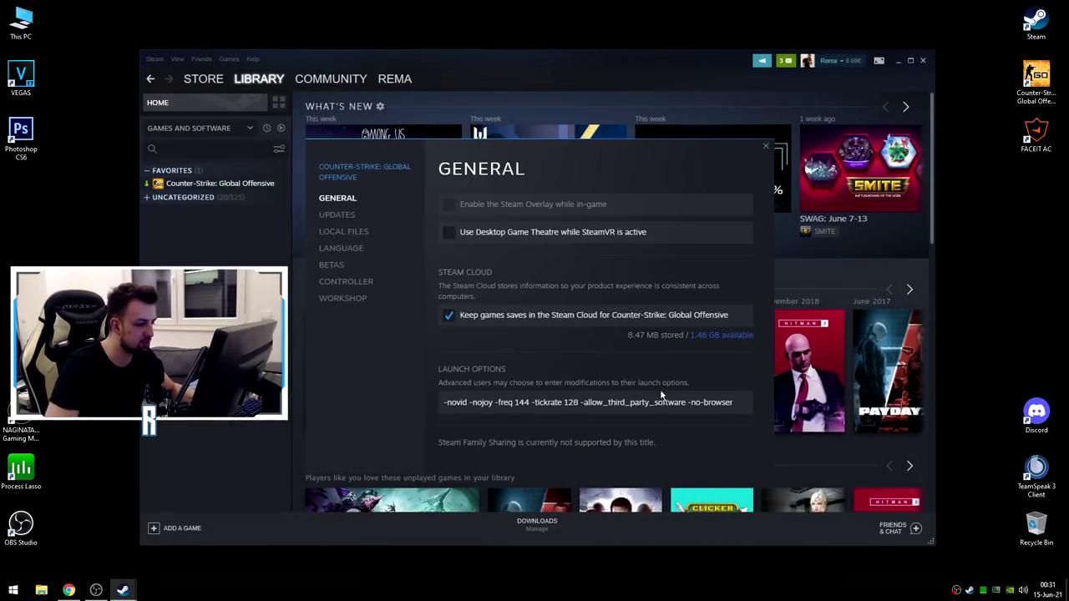
Step: Review the game's launch options, including -freq 144, -tickrate 128 and -allow_third_party_software, and close its properties
triple_click(628, 401)
left_click(623, 402)
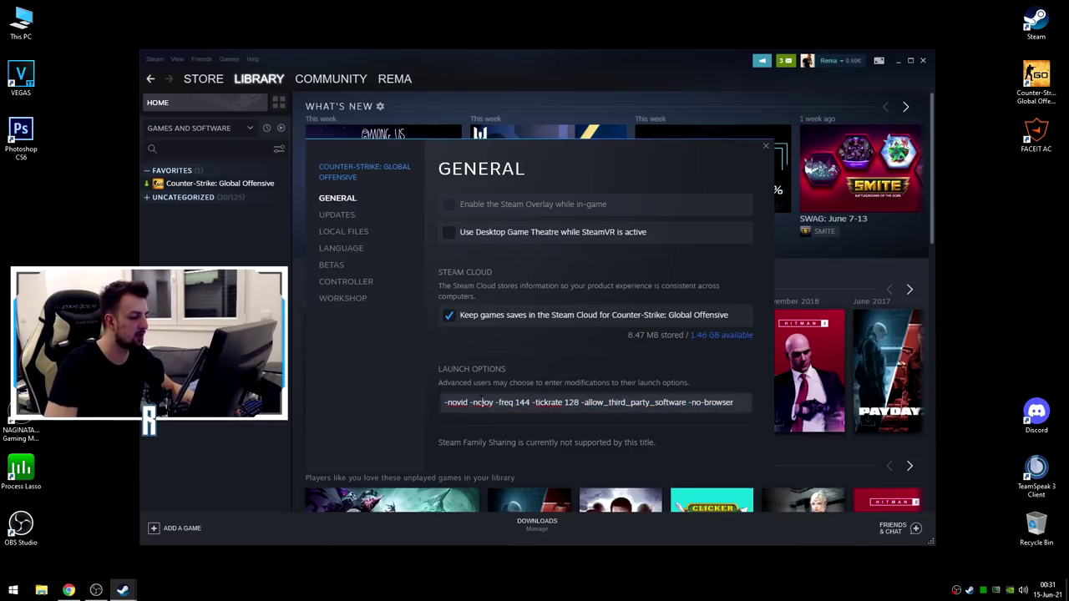
left_click_drag(496, 402, 531, 402)
left_click(513, 402)
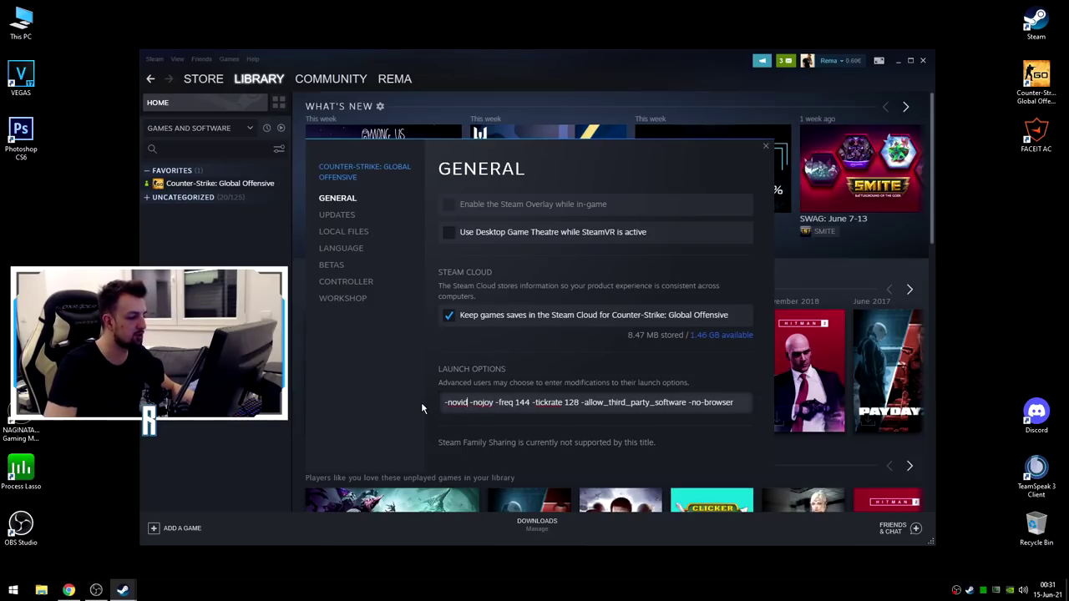
left_click_drag(532, 402, 588, 401)
left_click(630, 401)
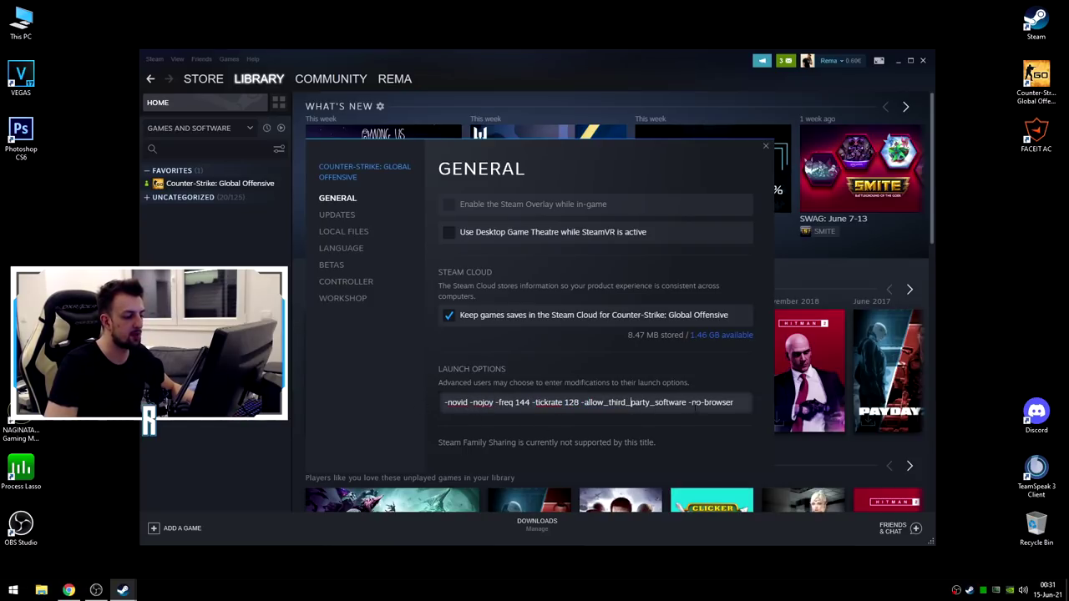
left_click_drag(675, 402, 578, 402)
left_click(579, 402)
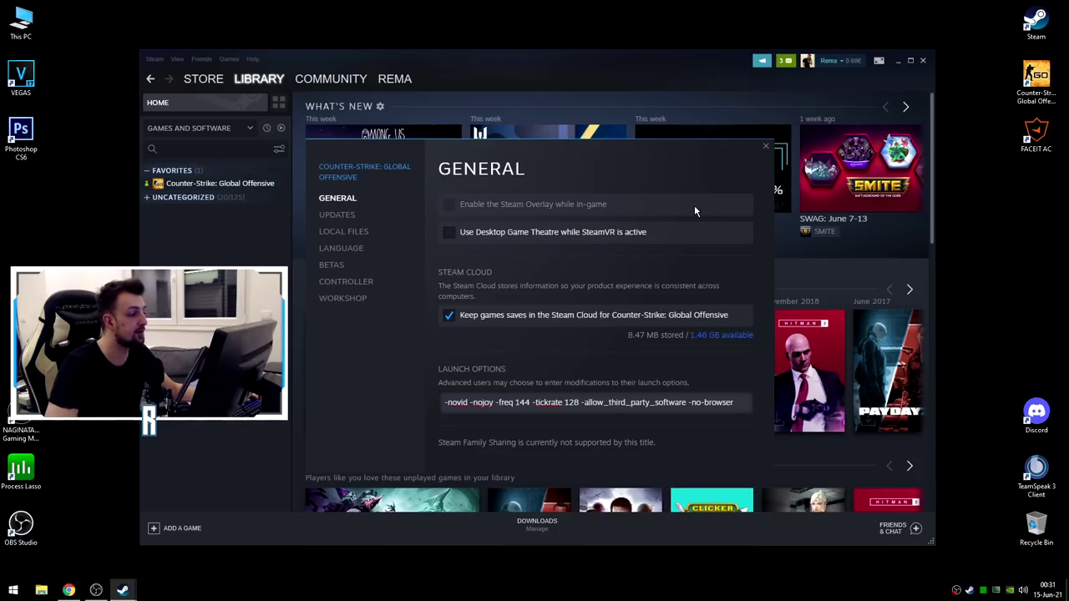
left_click_drag(561, 62, 555, 60)
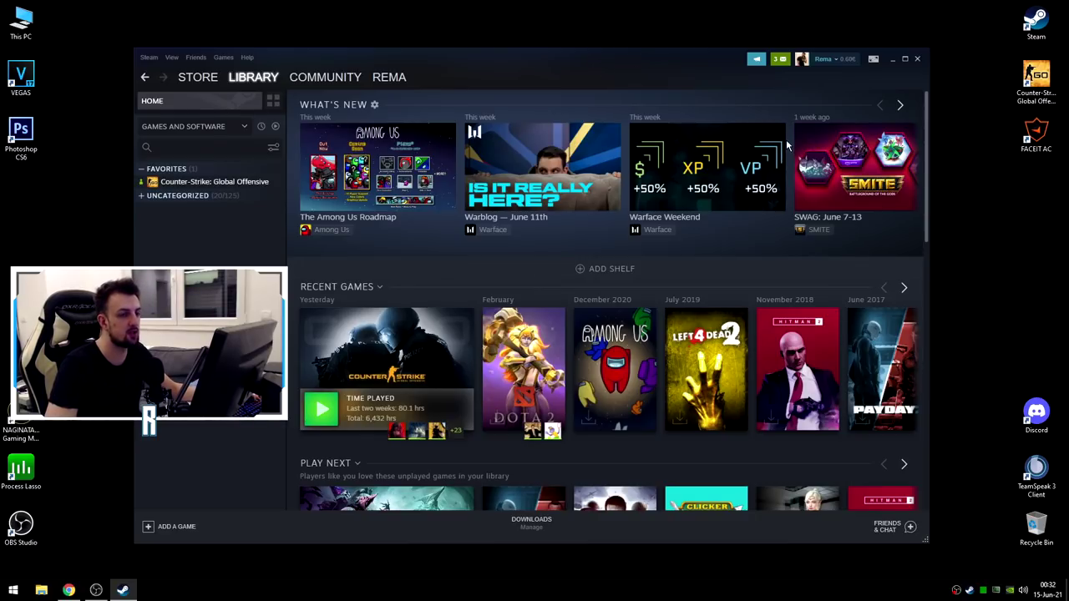
mouse_move(781, 144)
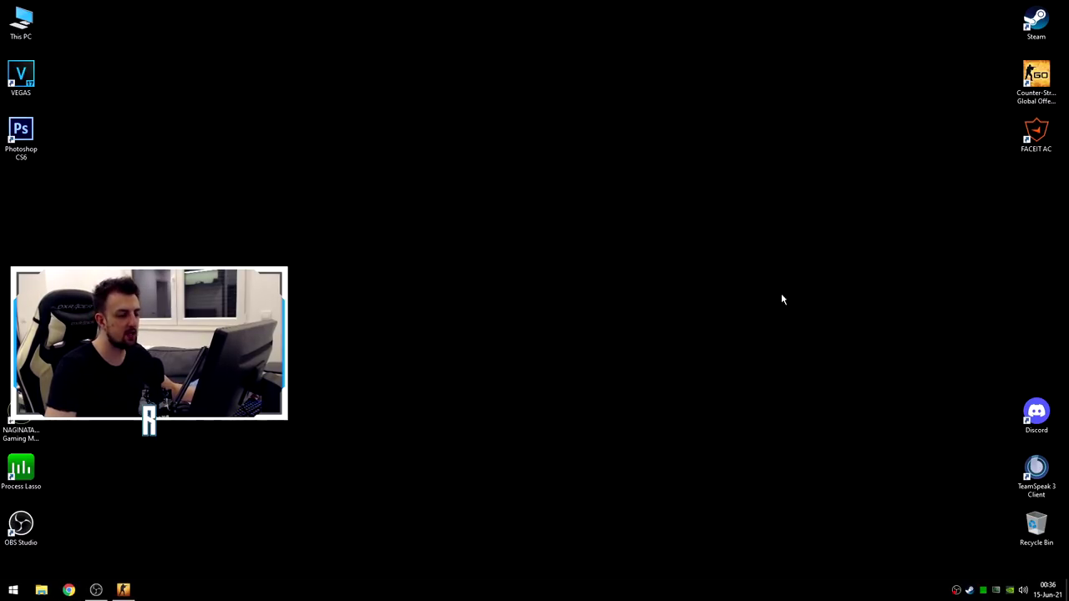
Step: Switch to Process Lasso and look at the CPU affinity options of csgo.exe
left_click(983, 591)
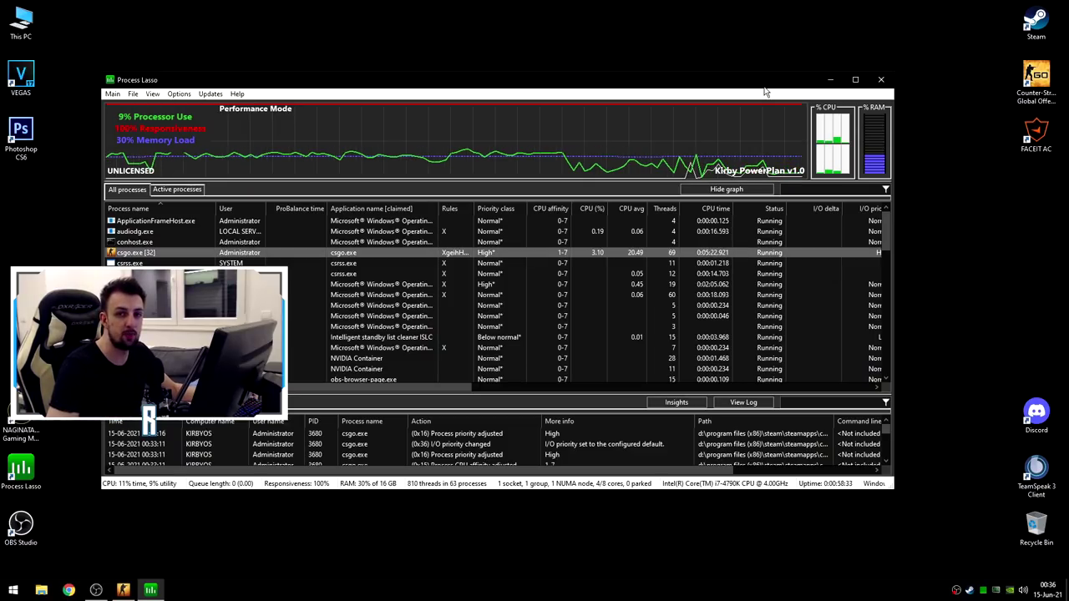
right_click(140, 254)
mouse_move(177, 263)
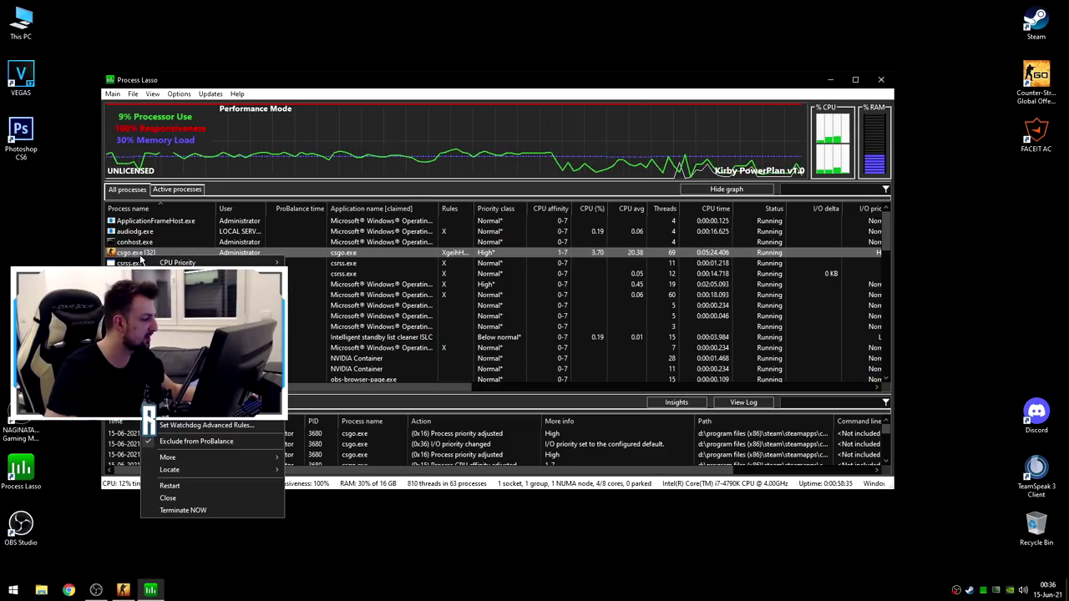
mouse_move(315, 301)
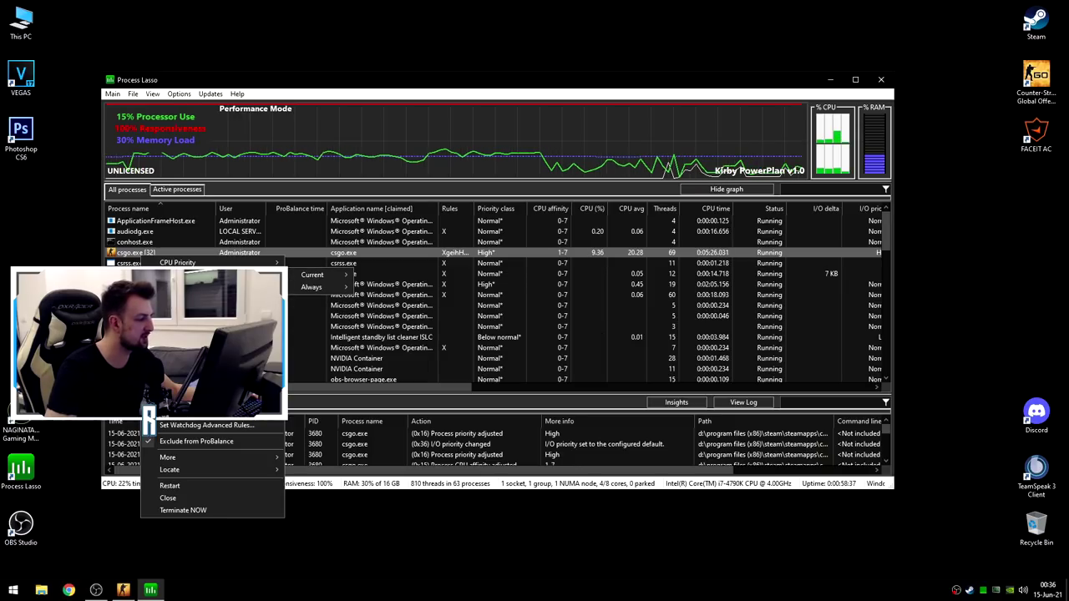
left_click(971, 313)
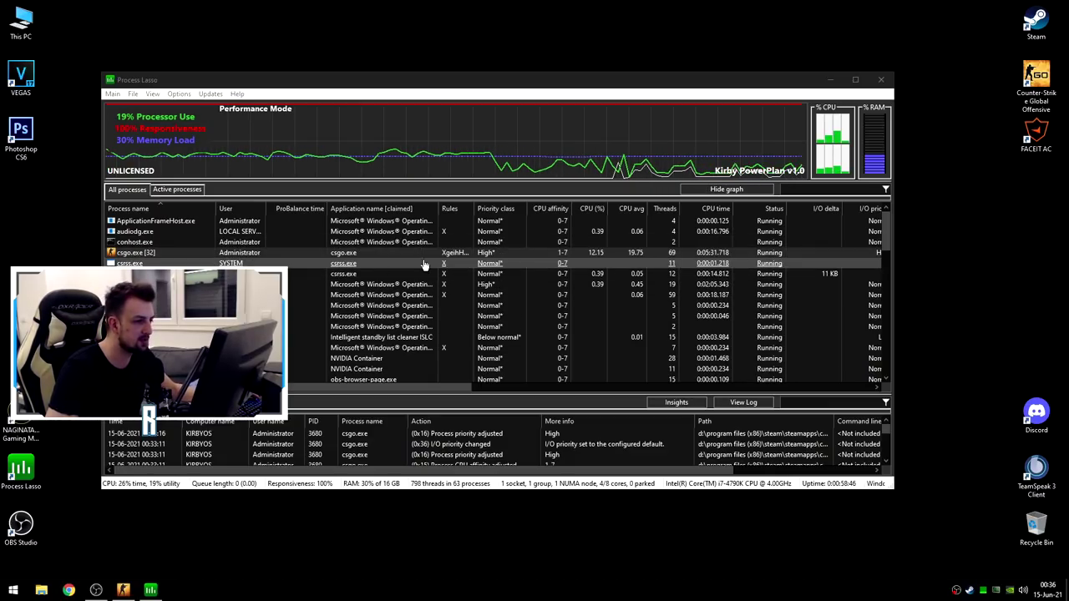
Step: Select the csgo.exe process and enlarge and reposition the Process Lasso window
left_click(148, 253)
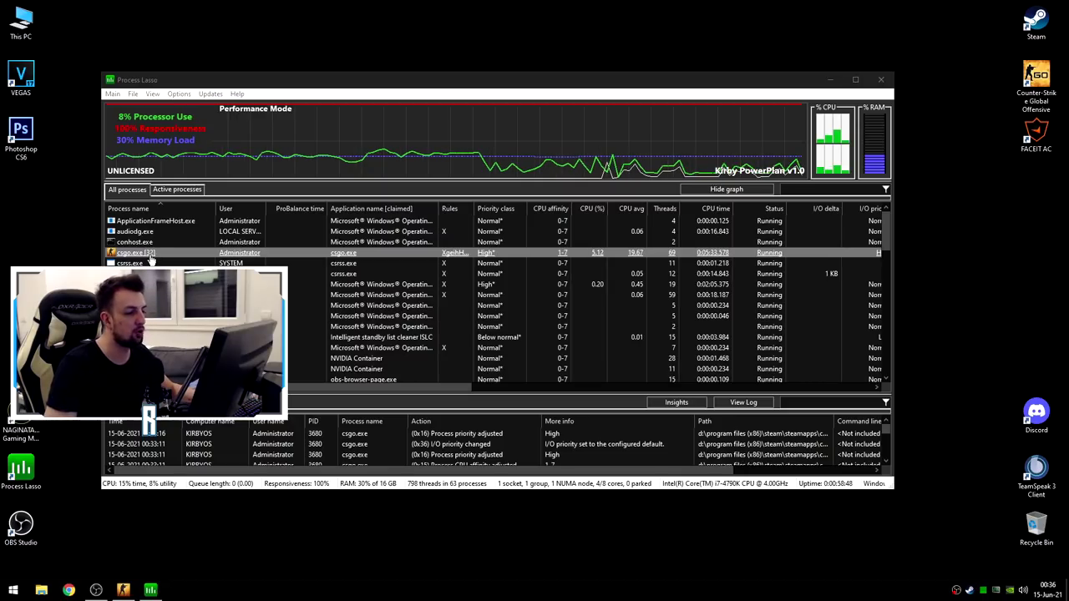
left_click_drag(488, 77, 520, 72)
left_click_drag(924, 484, 976, 531)
left_click_drag(574, 70, 551, 64)
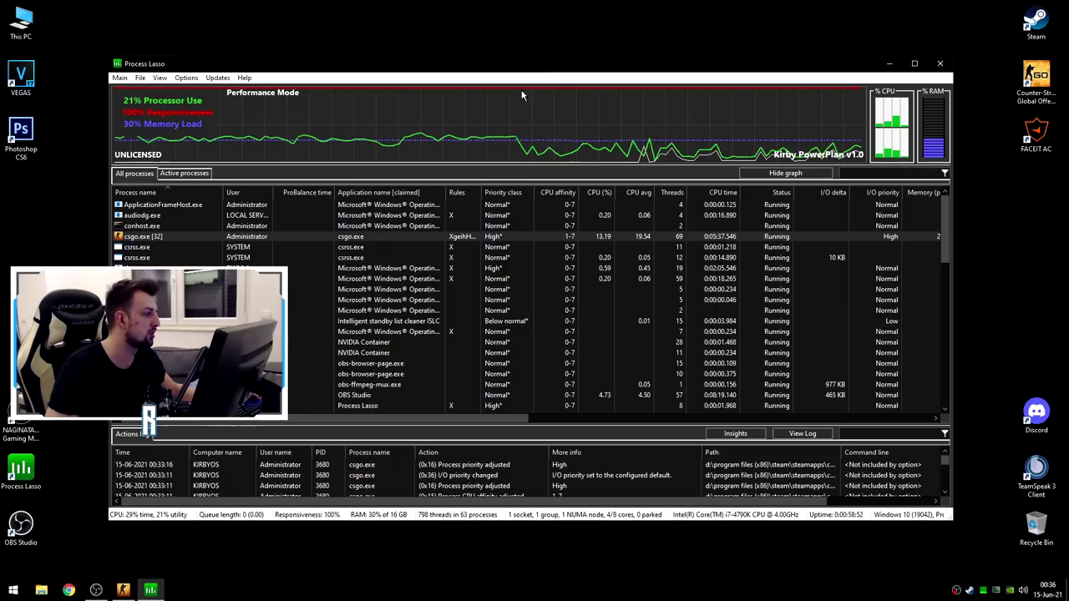
Step: Review the CPU priority, permanent CPU affinity and I/O priority settings of csgo.exe, and view and close its CPU Limiter dialog
right_click(174, 243)
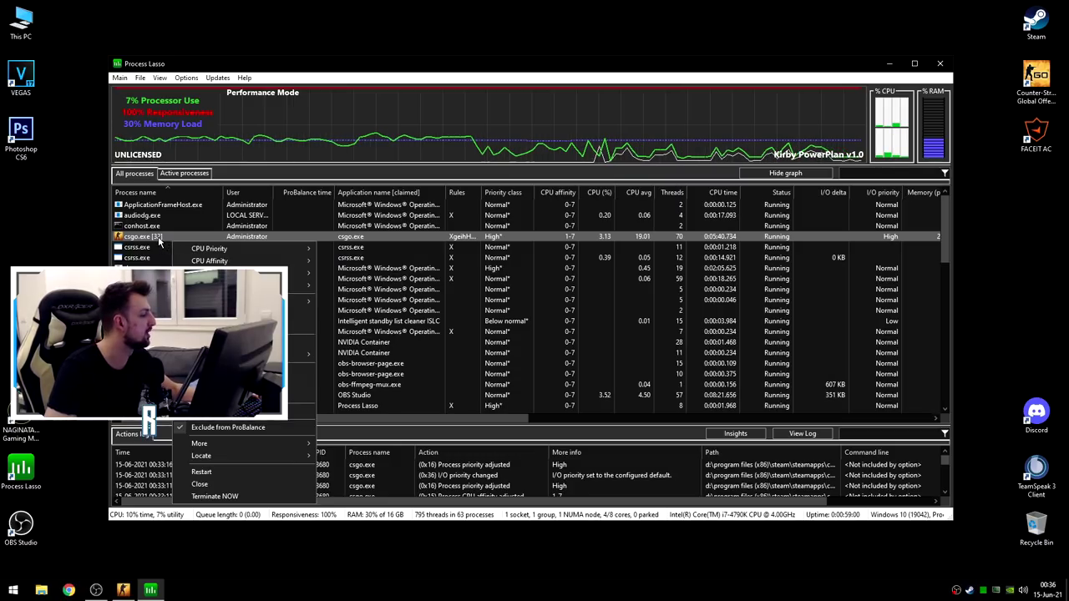
mouse_move(210, 248)
mouse_move(363, 250)
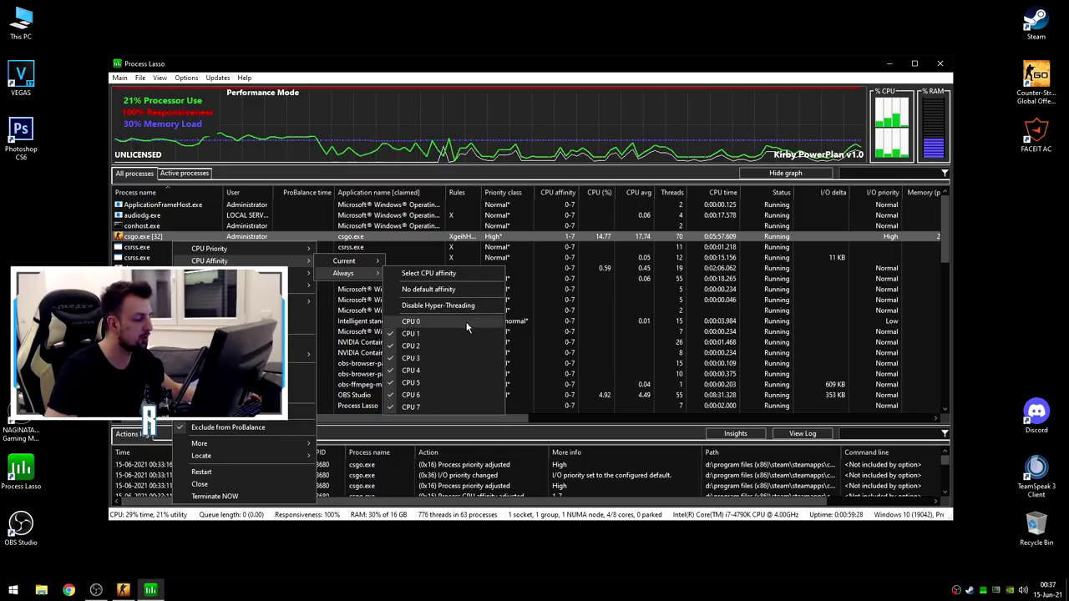
left_click(428, 273)
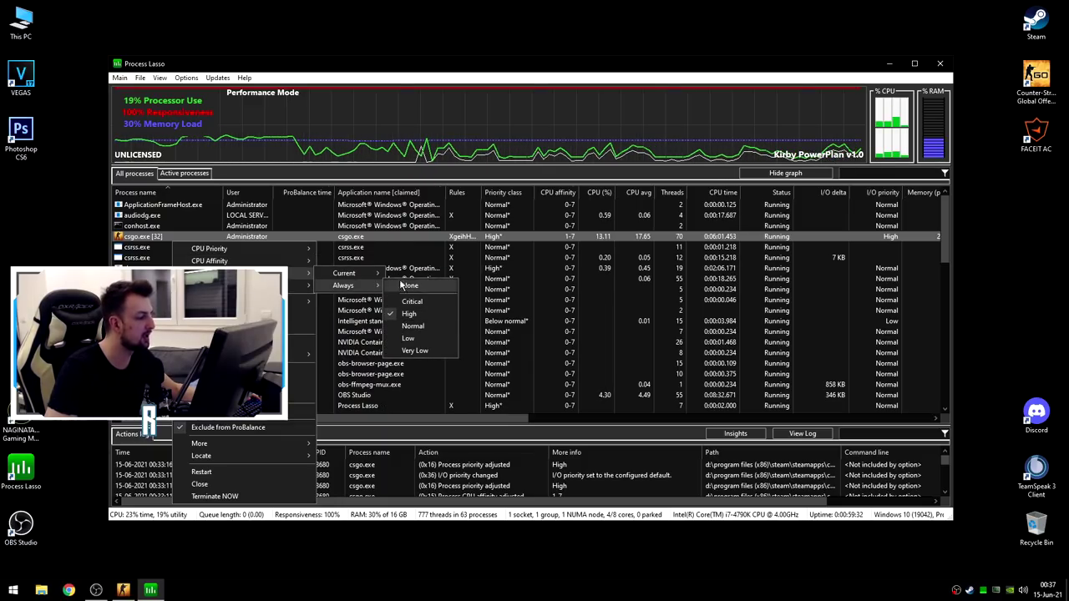
mouse_move(305, 285)
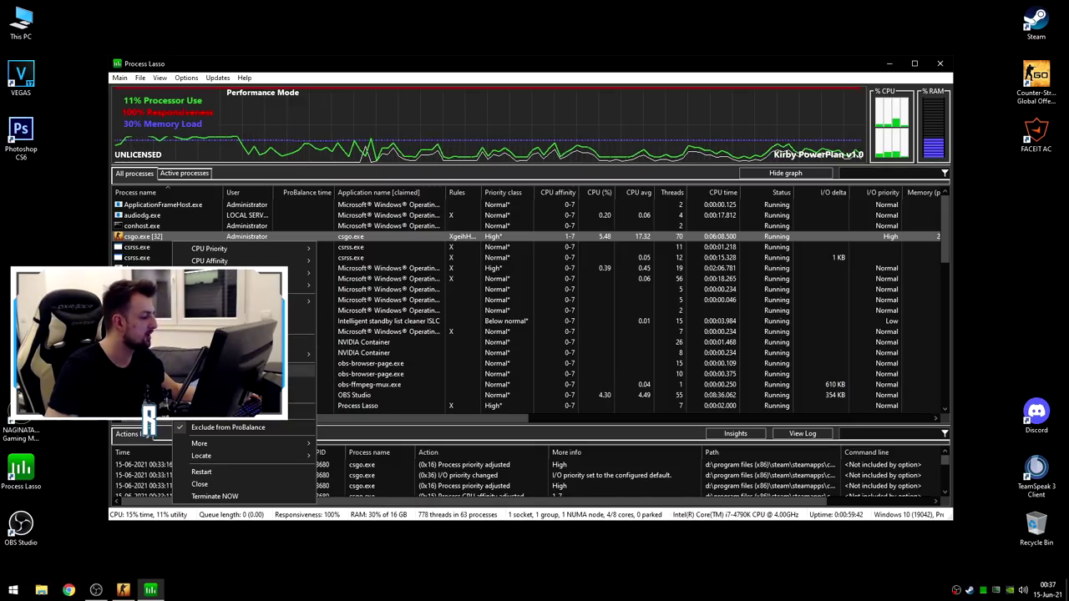
left_click(217, 371)
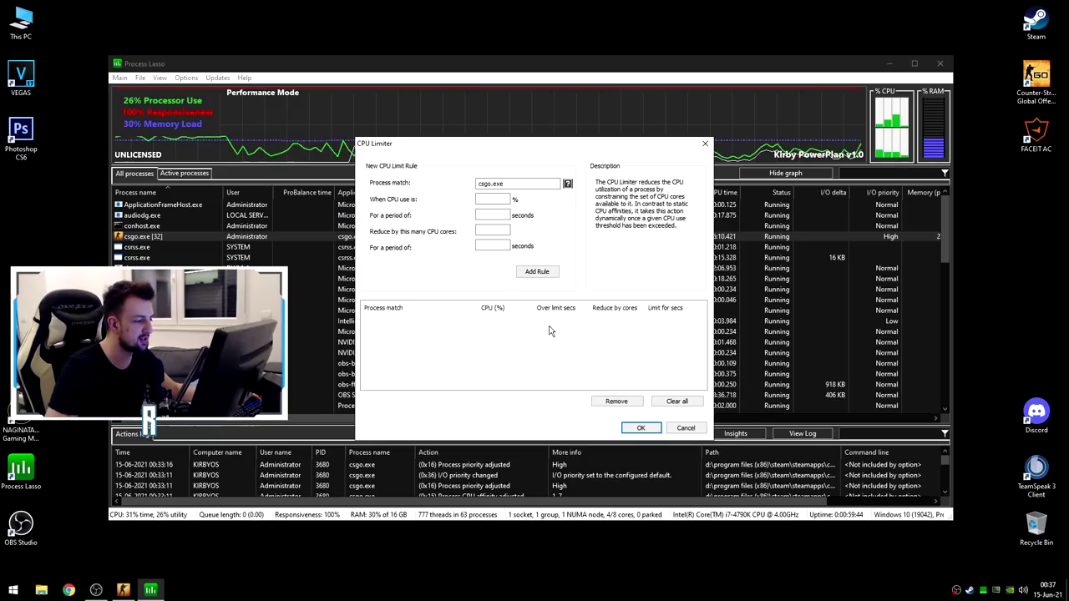
left_click(705, 144)
Step: Check csgo.exe's ProBalance exclusion, memory priority and IdleSaver settings, and close the Process Lasso window
right_click(178, 240)
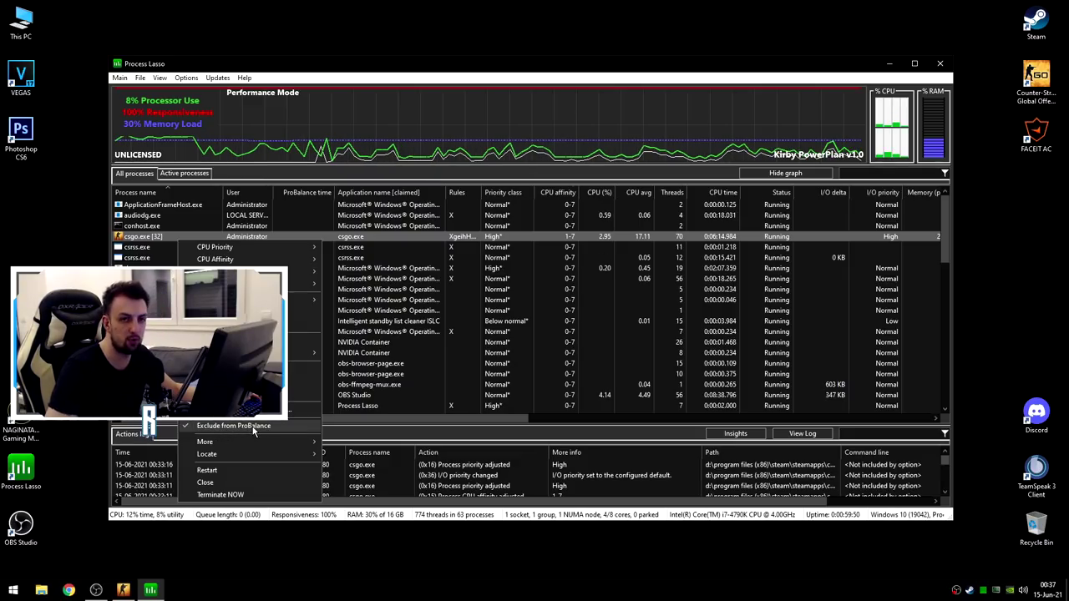
mouse_move(267, 445)
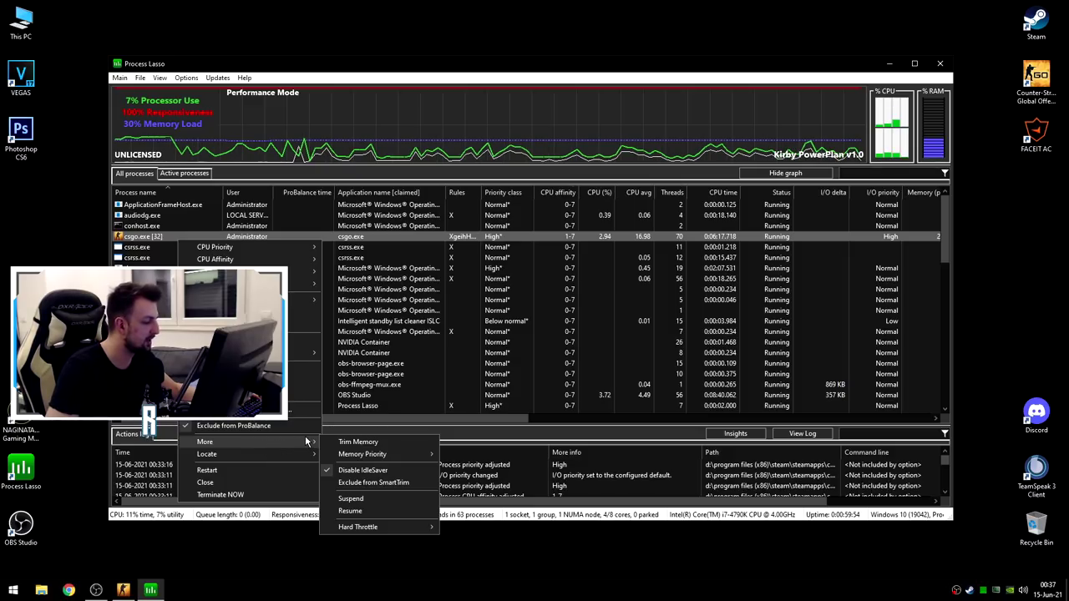
mouse_move(400, 454)
mouse_move(494, 471)
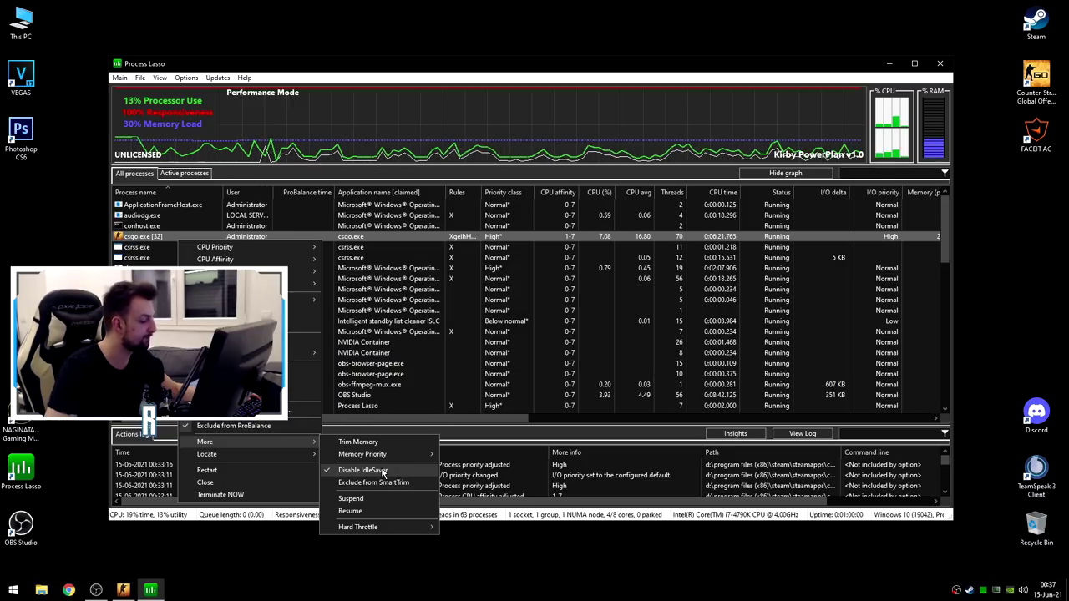
mouse_move(387, 528)
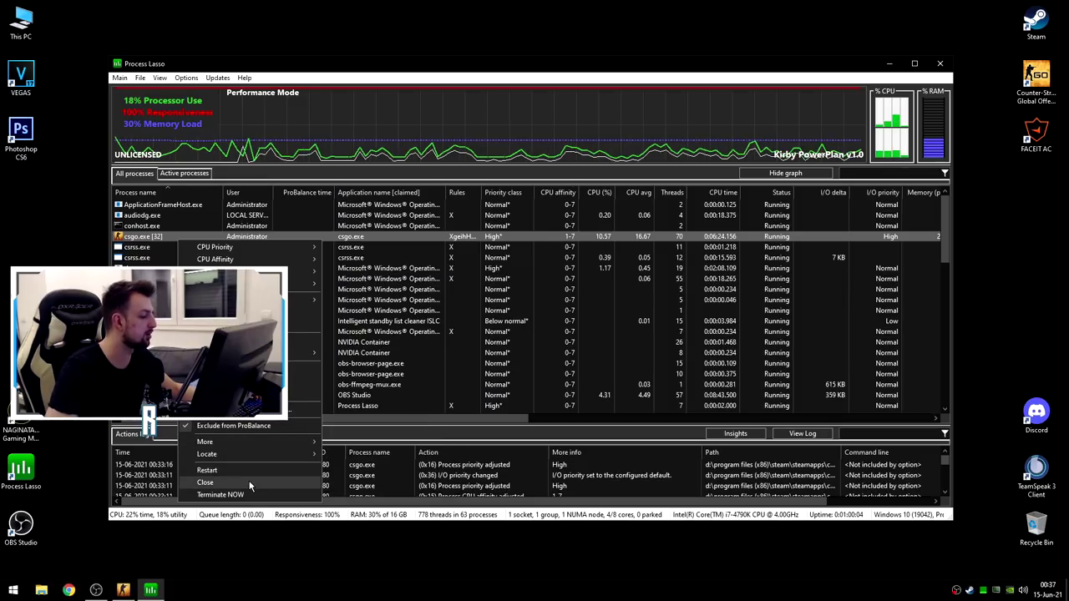
left_click(497, 345)
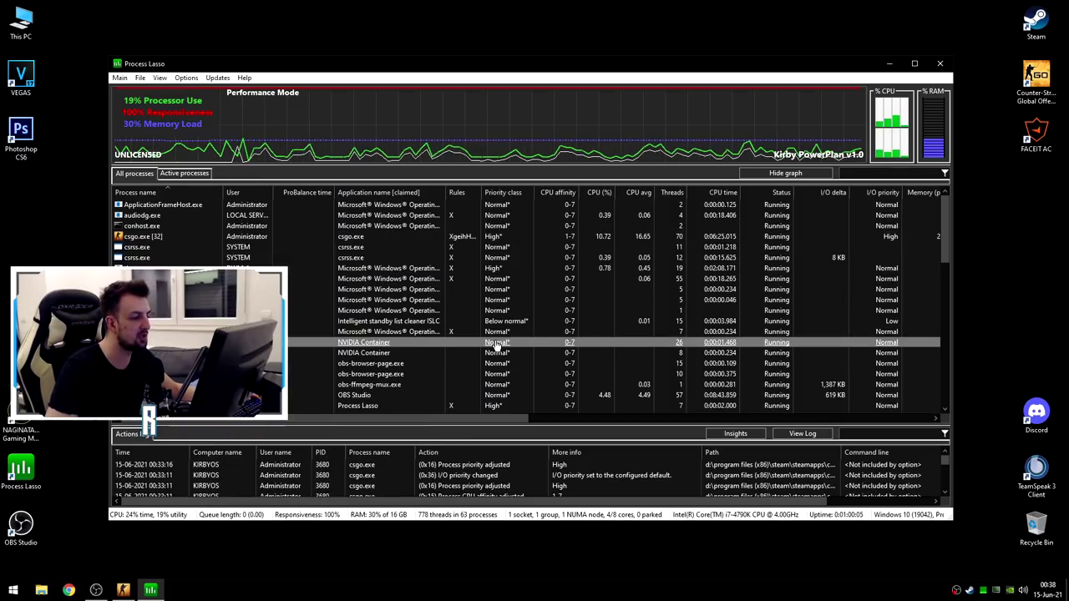
left_click(940, 64)
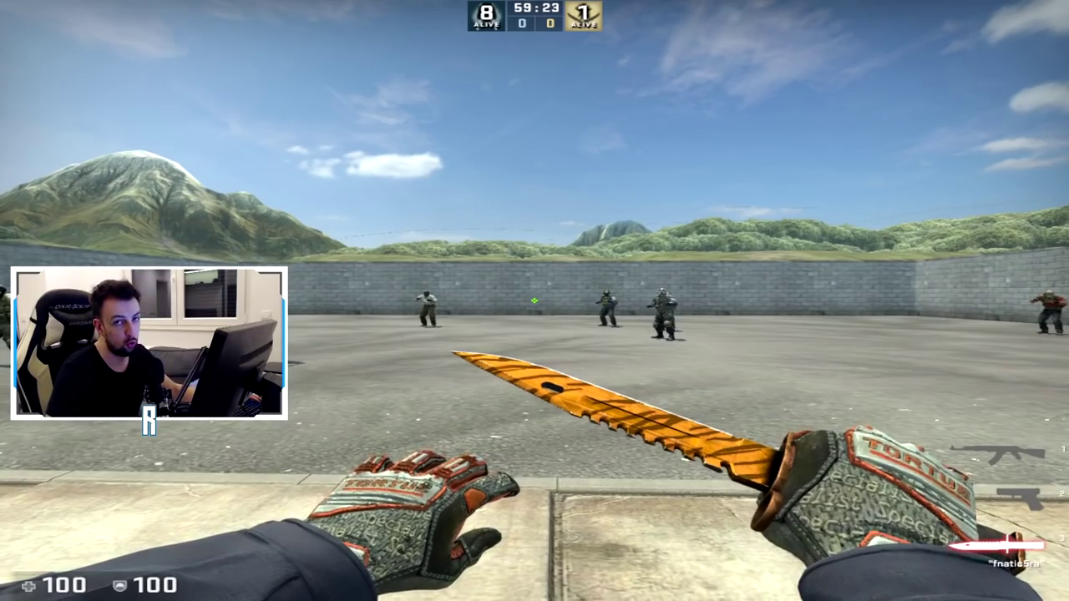
key("1")
key("1")
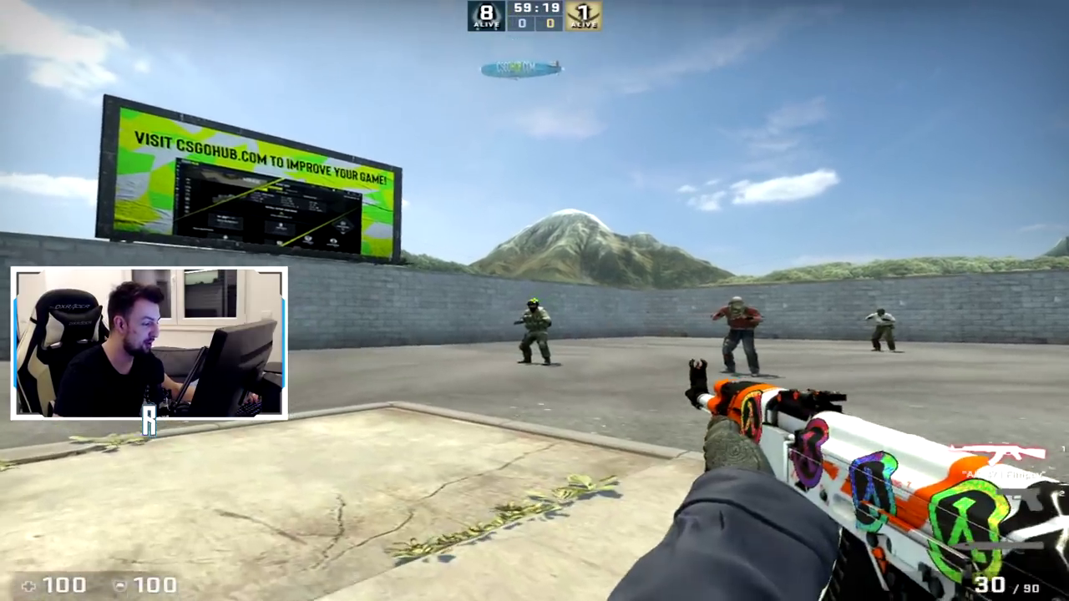
left_click(534, 301)
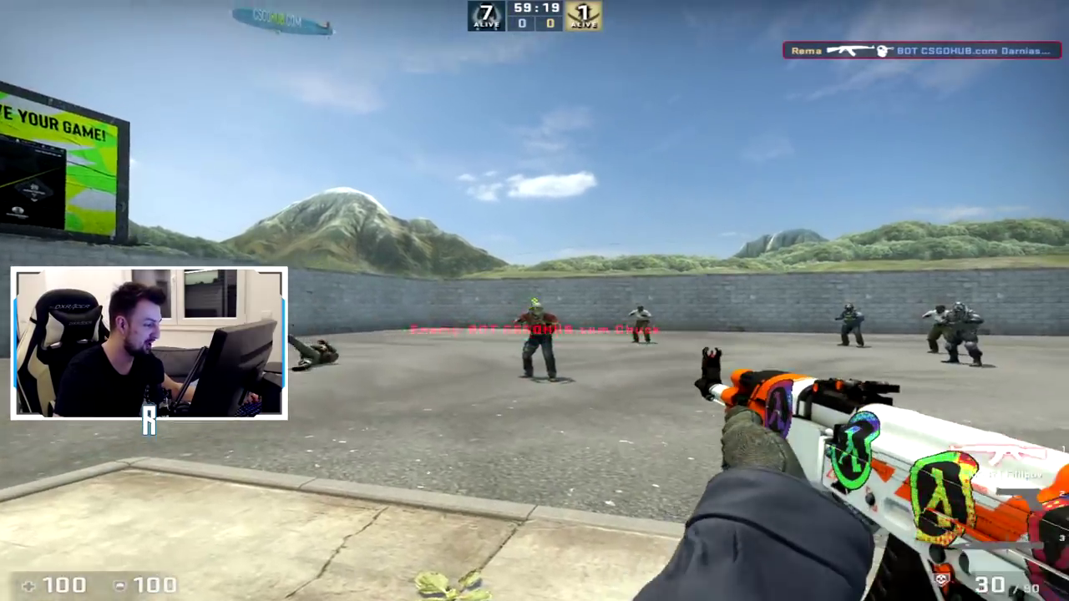
left_click(535, 300)
key("3")
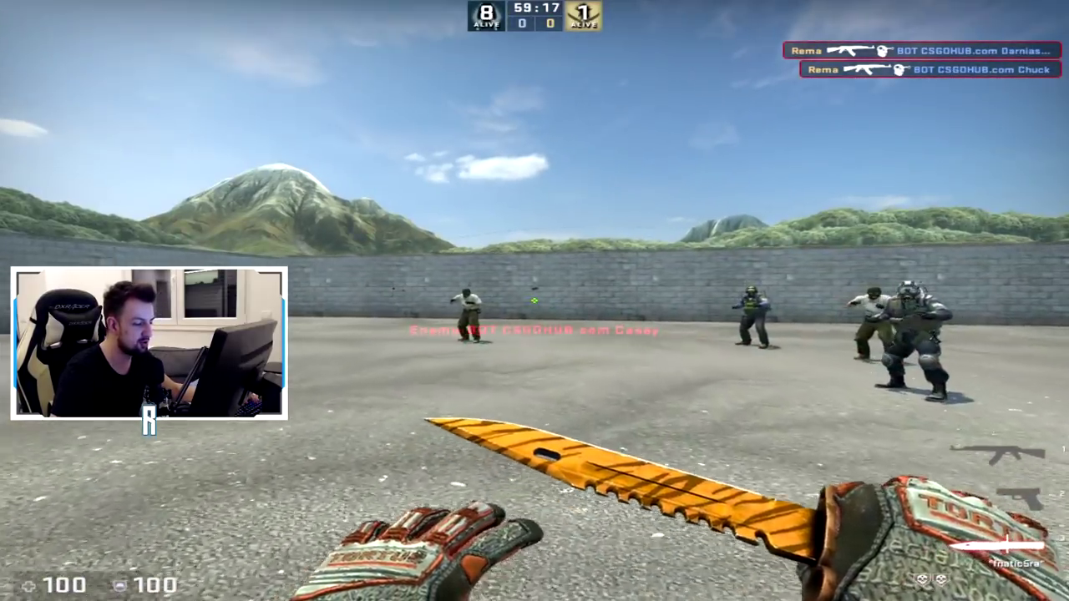
key("1")
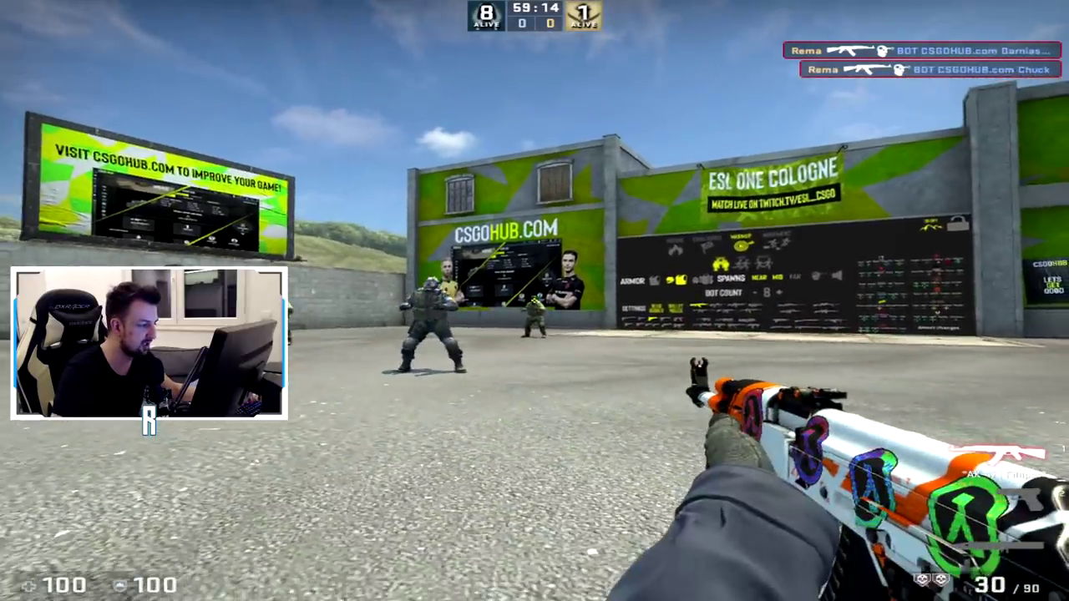
left_click(535, 301)
left_click(535, 300)
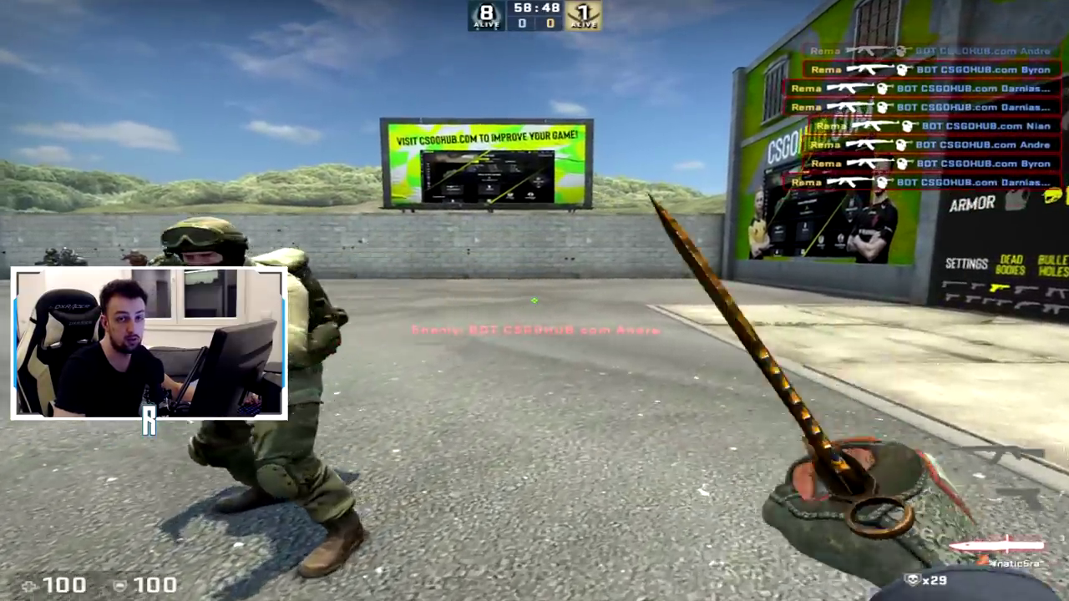
left_click(534, 300)
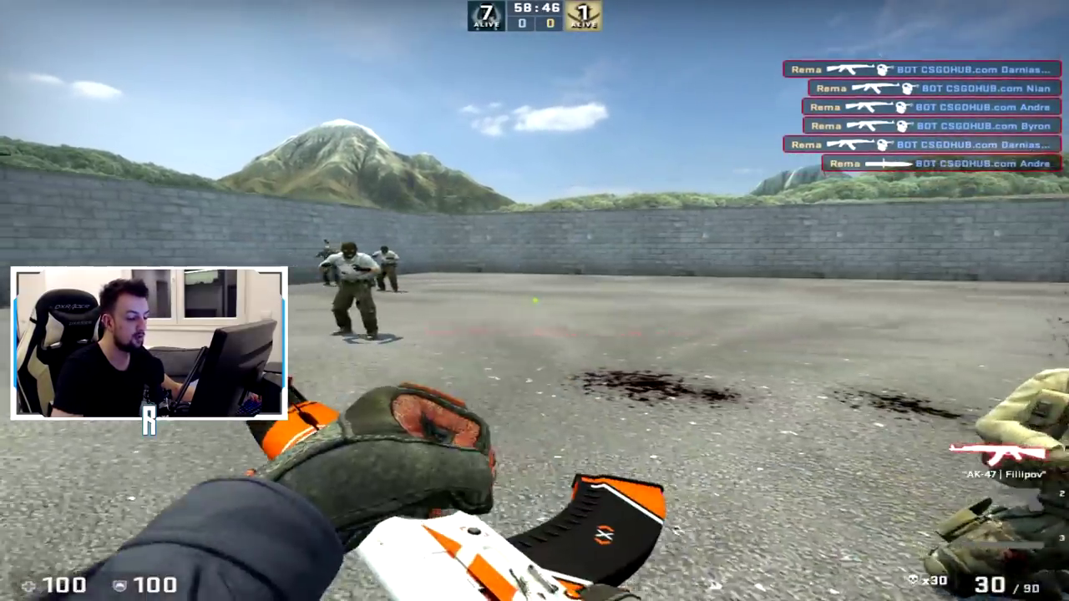
key("1")
left_click(535, 300)
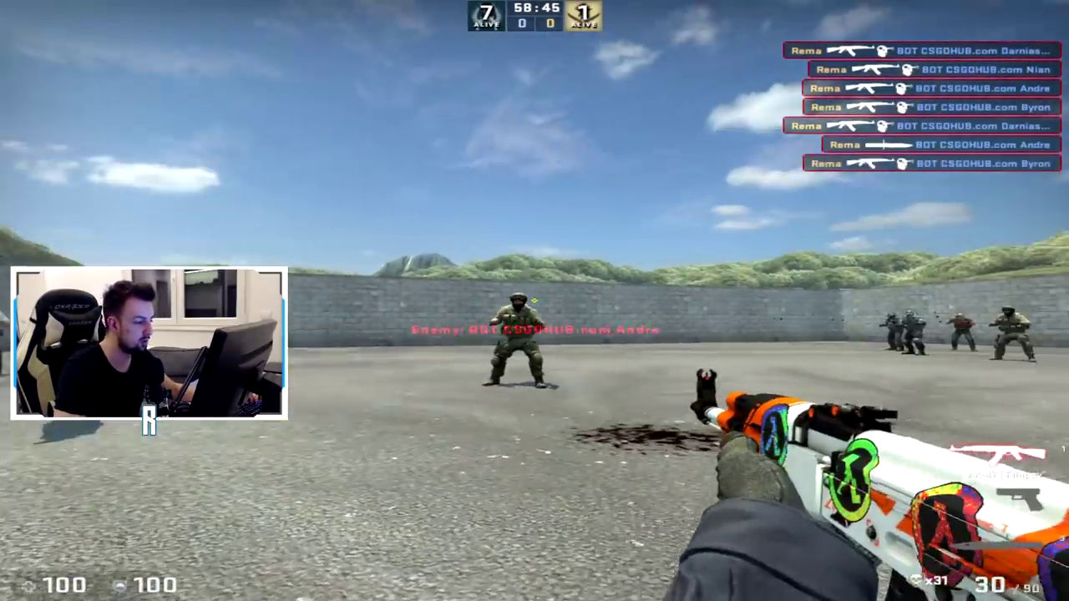
left_click(534, 300)
left_click(534, 300)
left_click(535, 300)
left_click(535, 300)
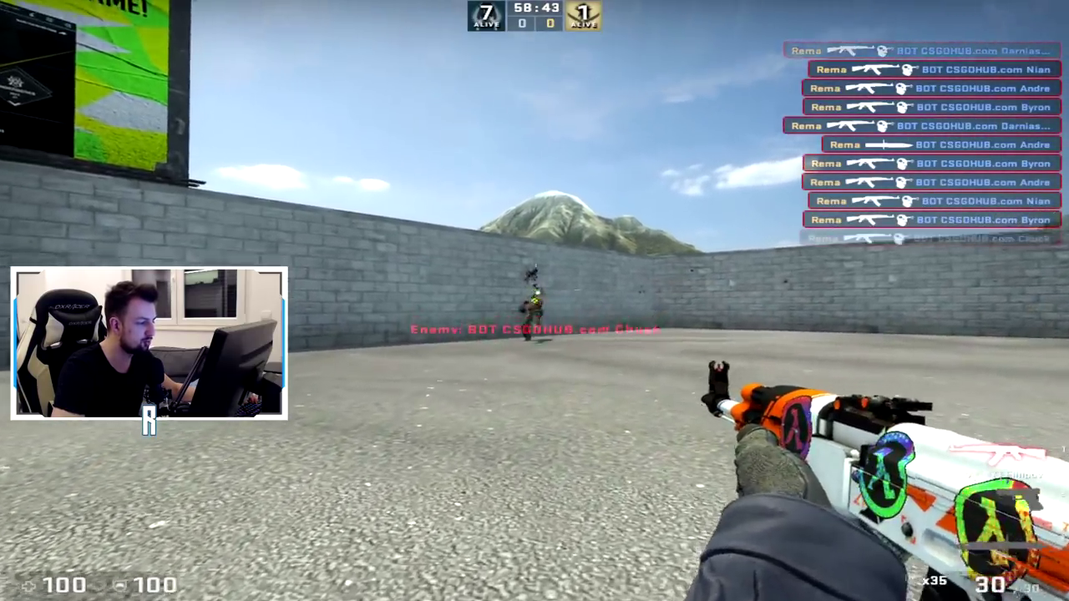
key("3")
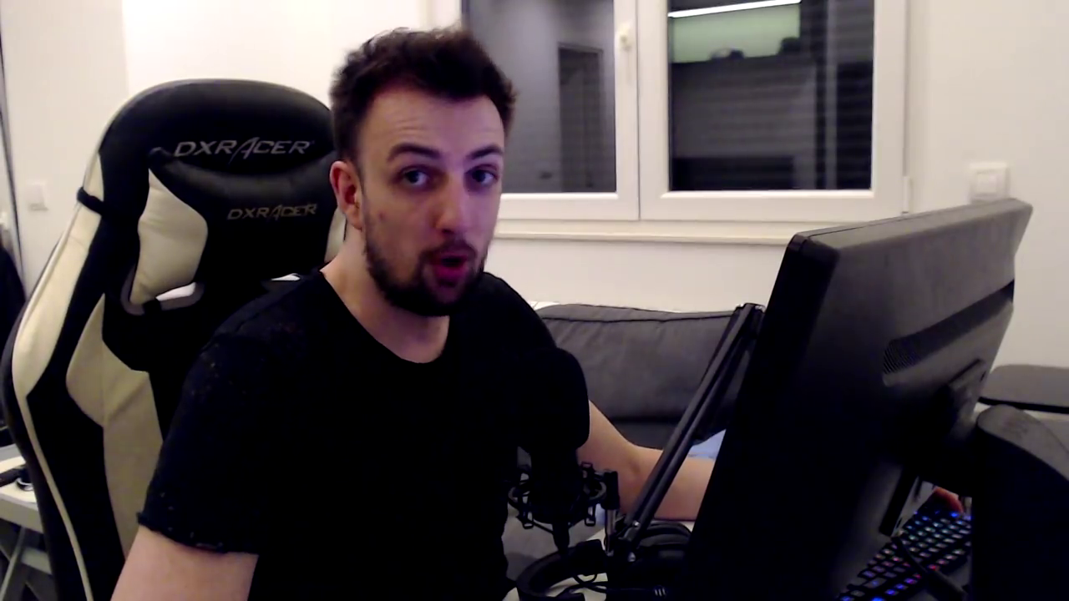